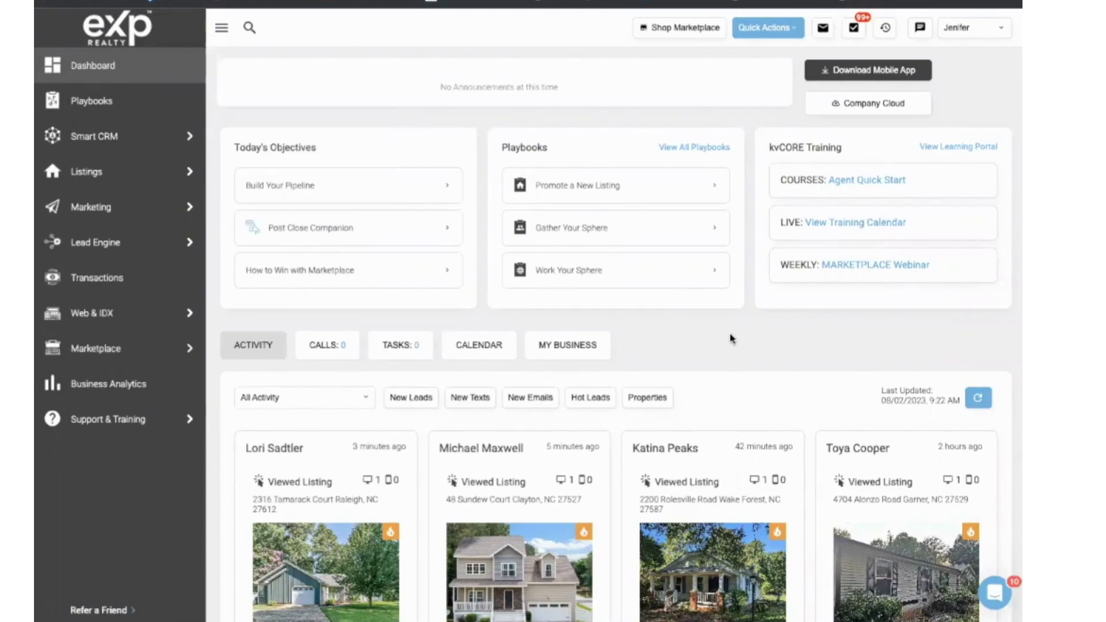
- From the dashboard Calendar panel, start connecting a Google mail account and choose the Google account
left_click(484, 348)
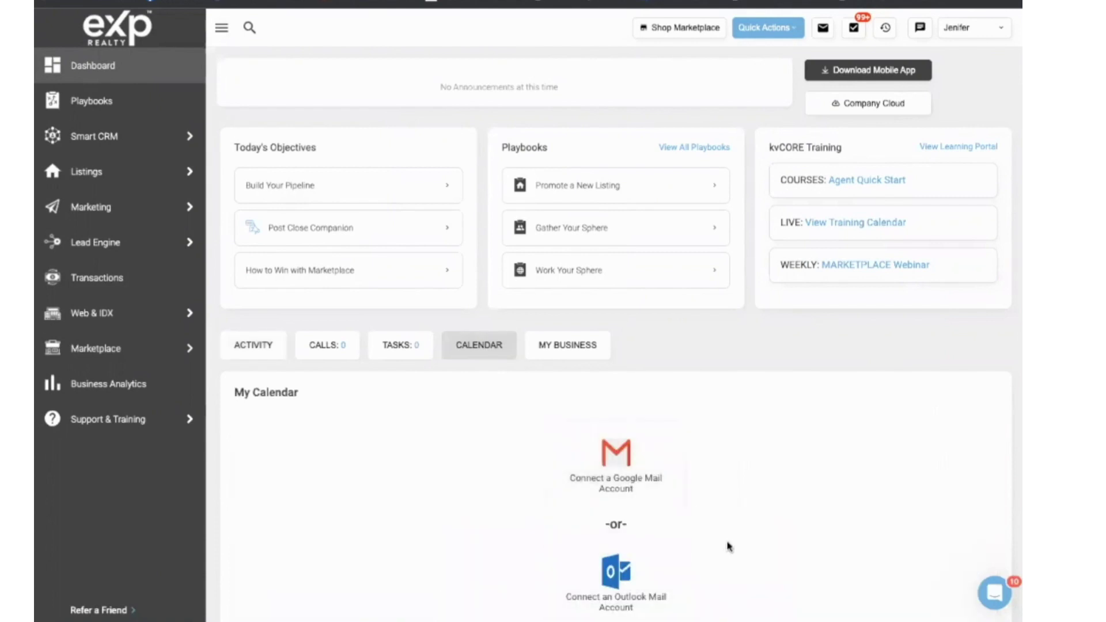
scroll(726, 552, "down", 1)
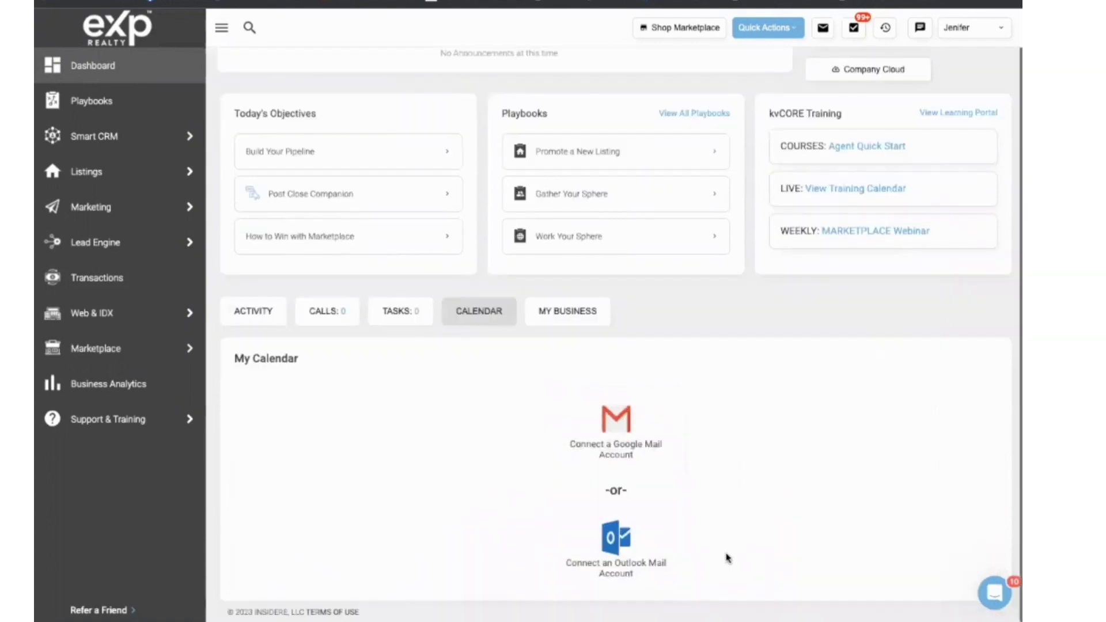
left_click(634, 437)
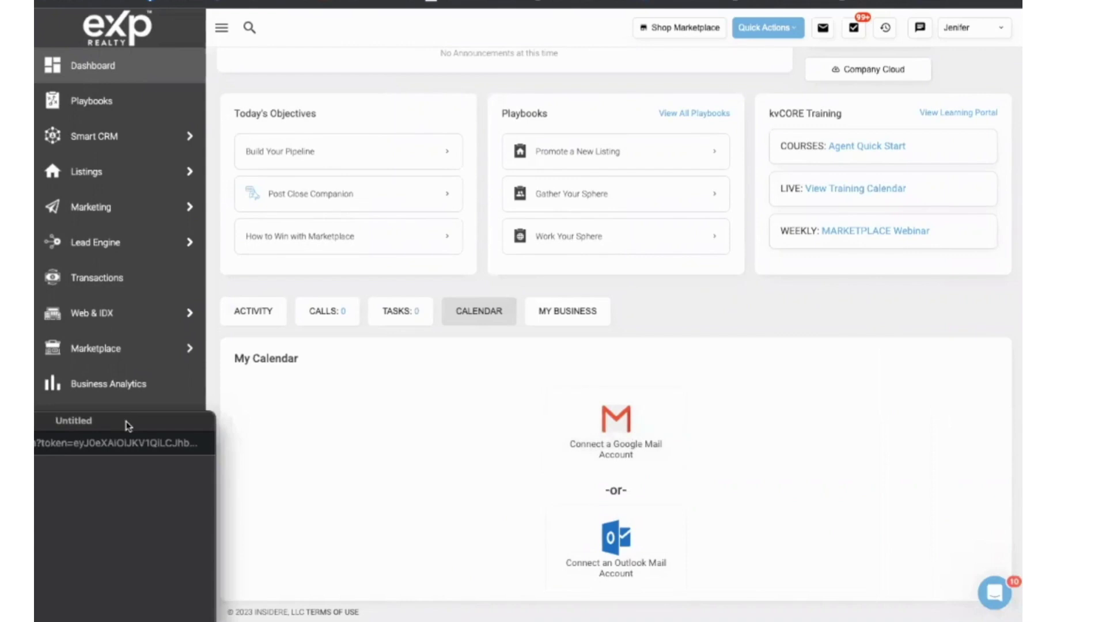
left_click_drag(128, 427, 238, 201)
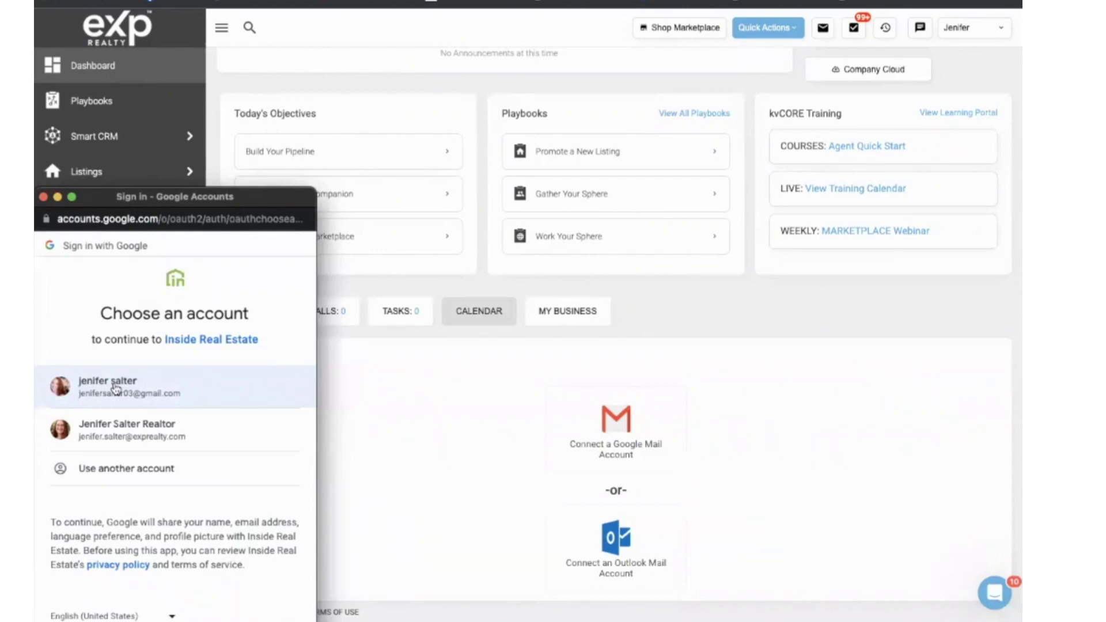
left_click(143, 391)
scroll(196, 498, "down", 5)
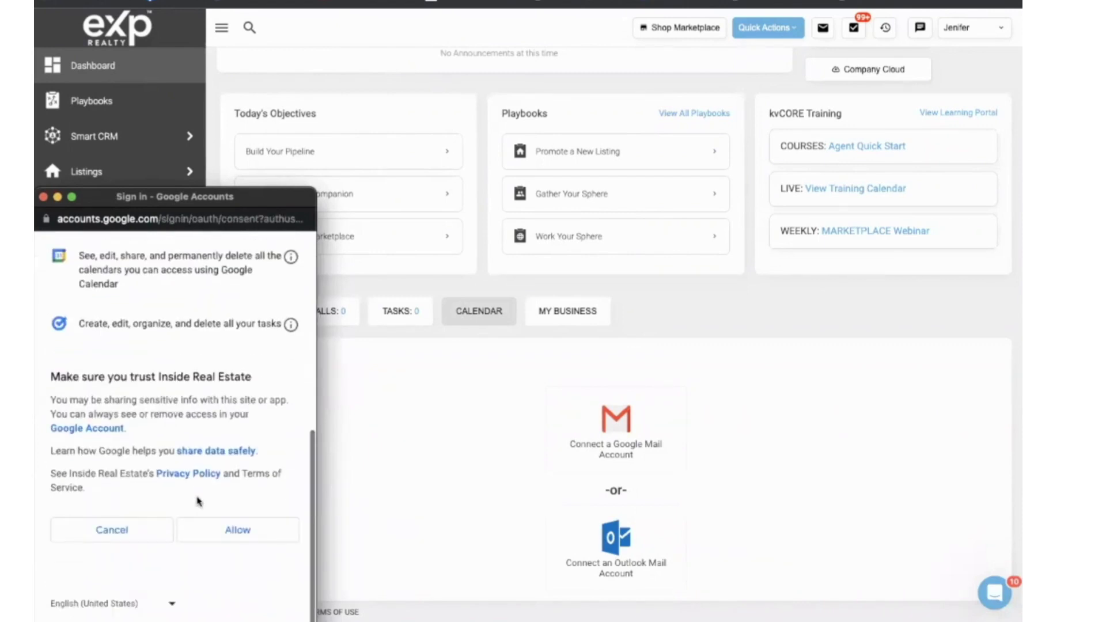
- Allow kvCORE access, set Push kvCORE Contacts to Always, and switch on Calendar sync
left_click(254, 535)
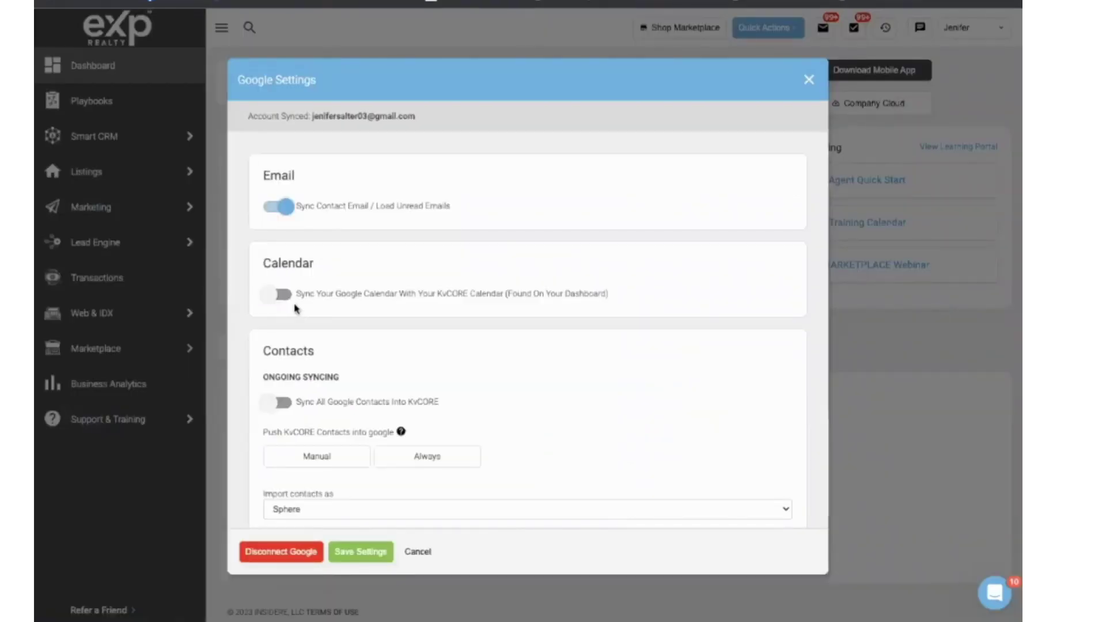
left_click(432, 462)
left_click(282, 295)
scroll(348, 357, "down", 1)
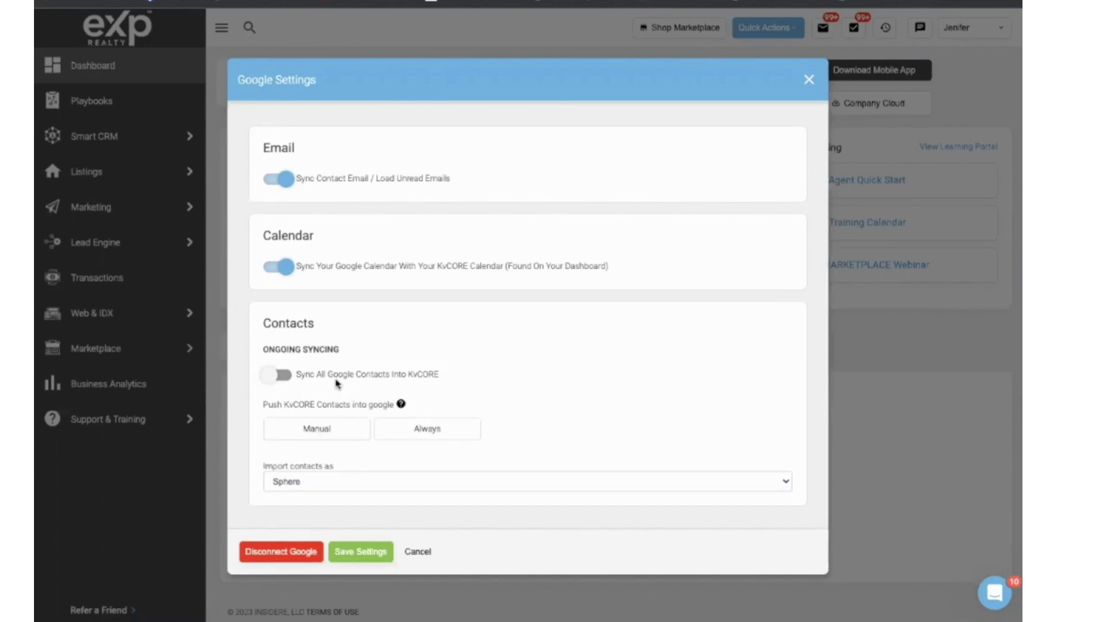
- Save the Google settings and view My Google Calendar's August 2023 month on the dashboard
left_click(361, 554)
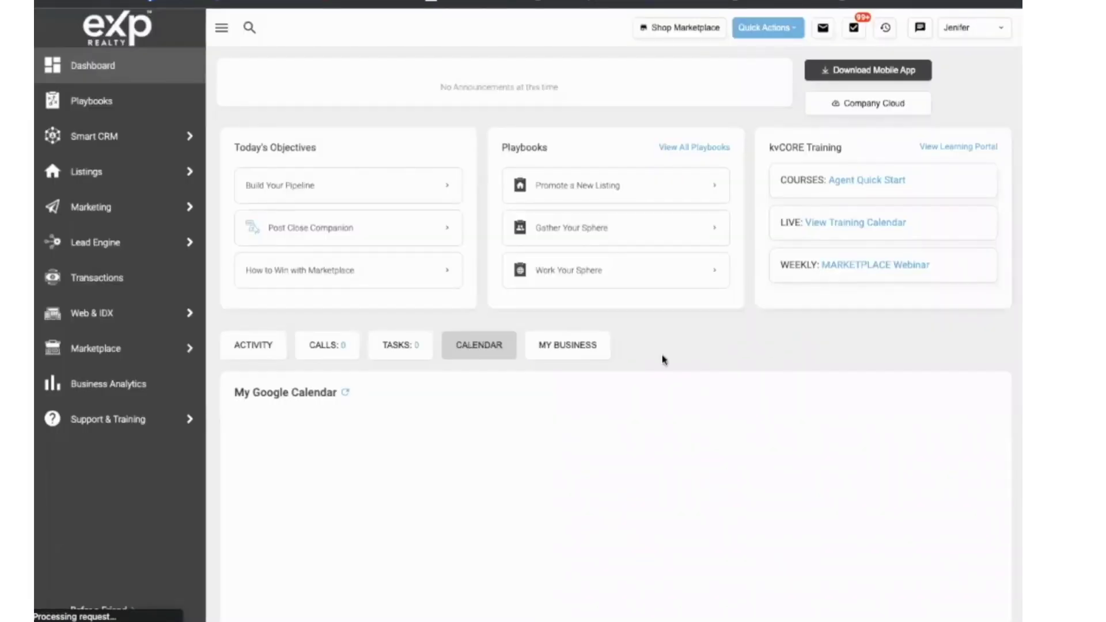
scroll(661, 357, "down", 5)
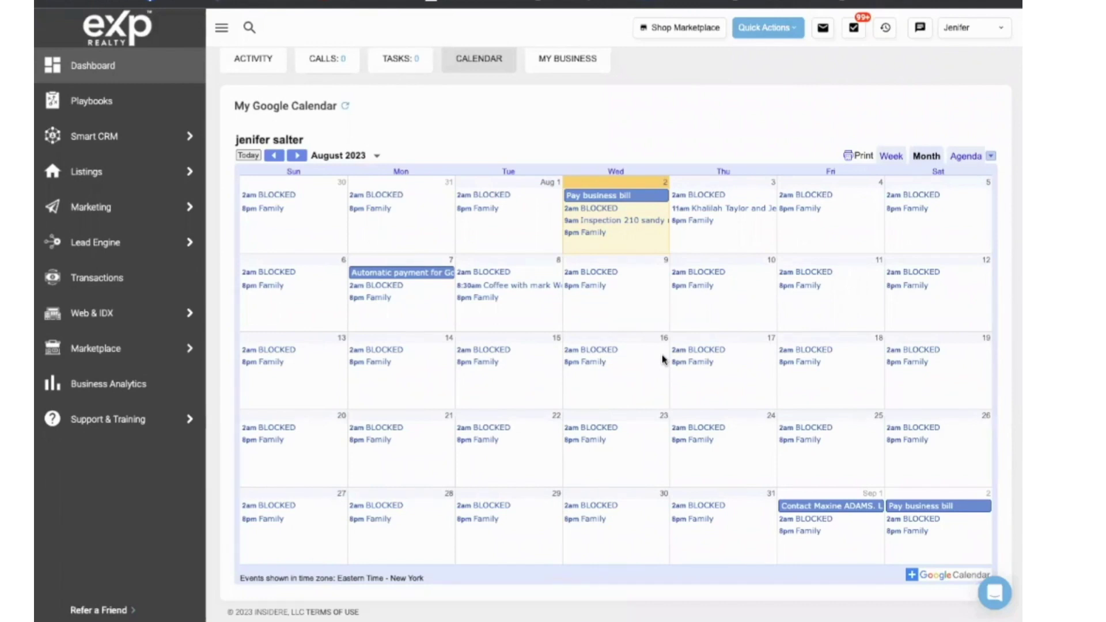
scroll(680, 148, "up", 2)
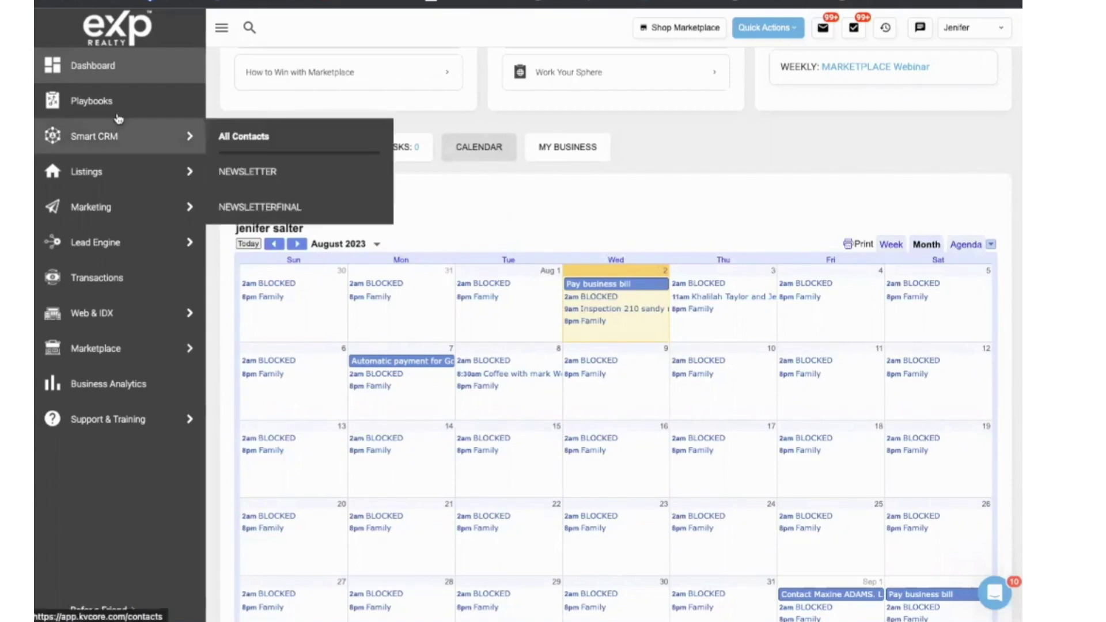
- Open the All Contacts list from Smart CRM
mouse_move(121, 191)
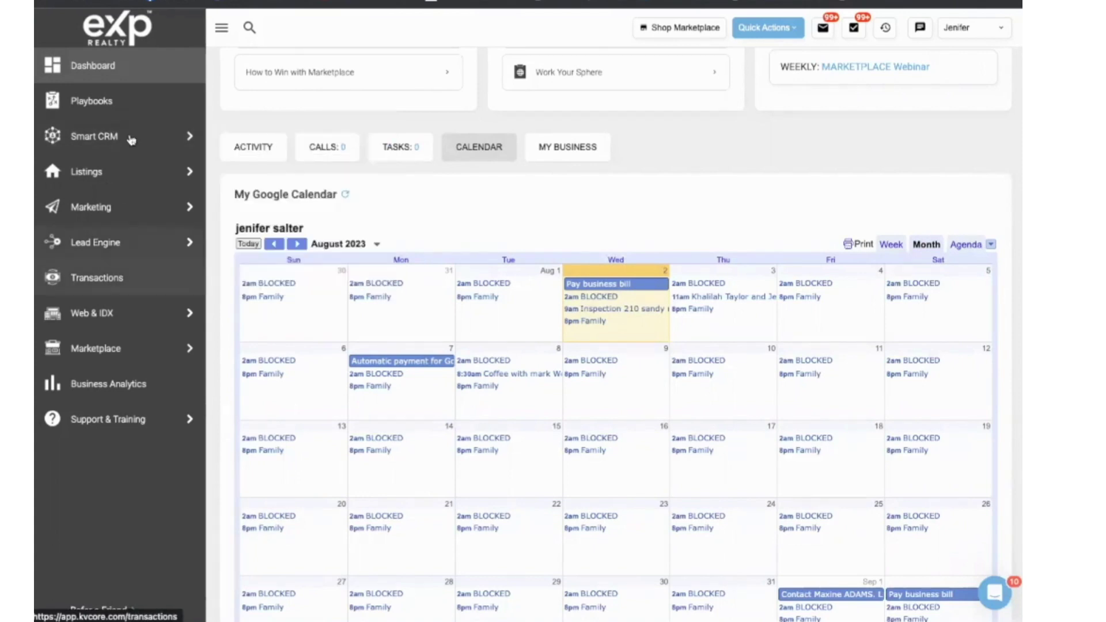
mouse_move(270, 145)
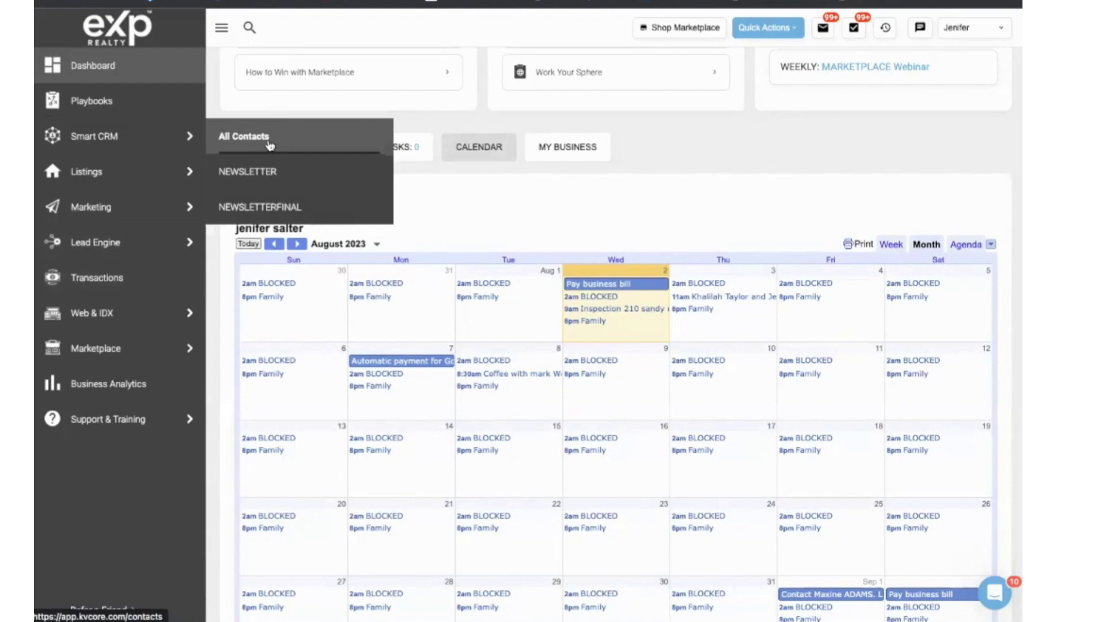
left_click(270, 145)
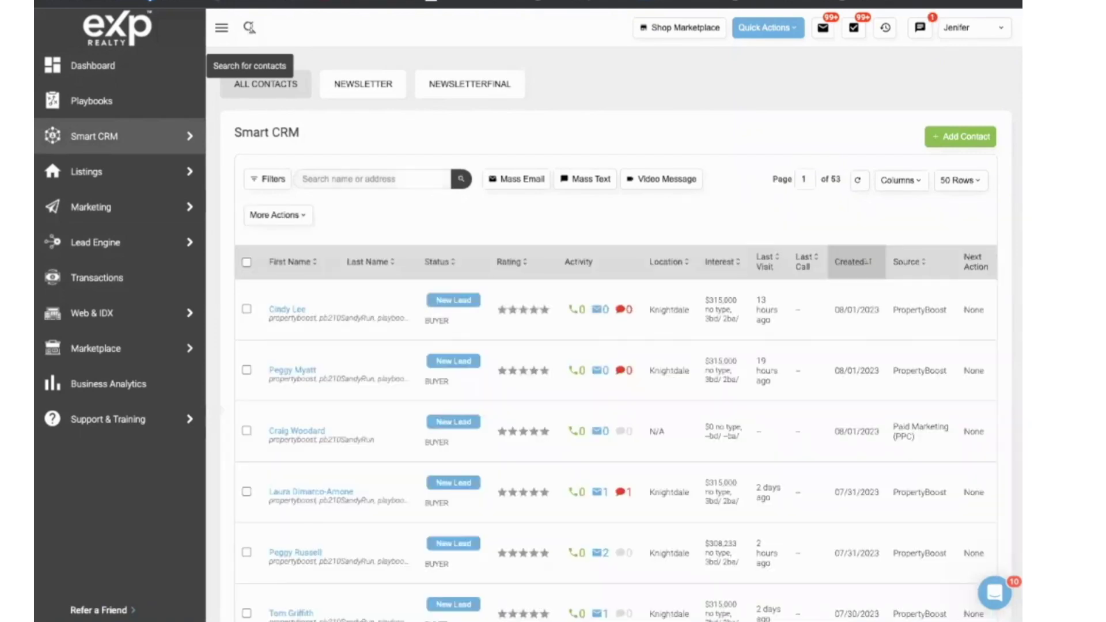
- Search the contacts for the client's first name
left_click(249, 29)
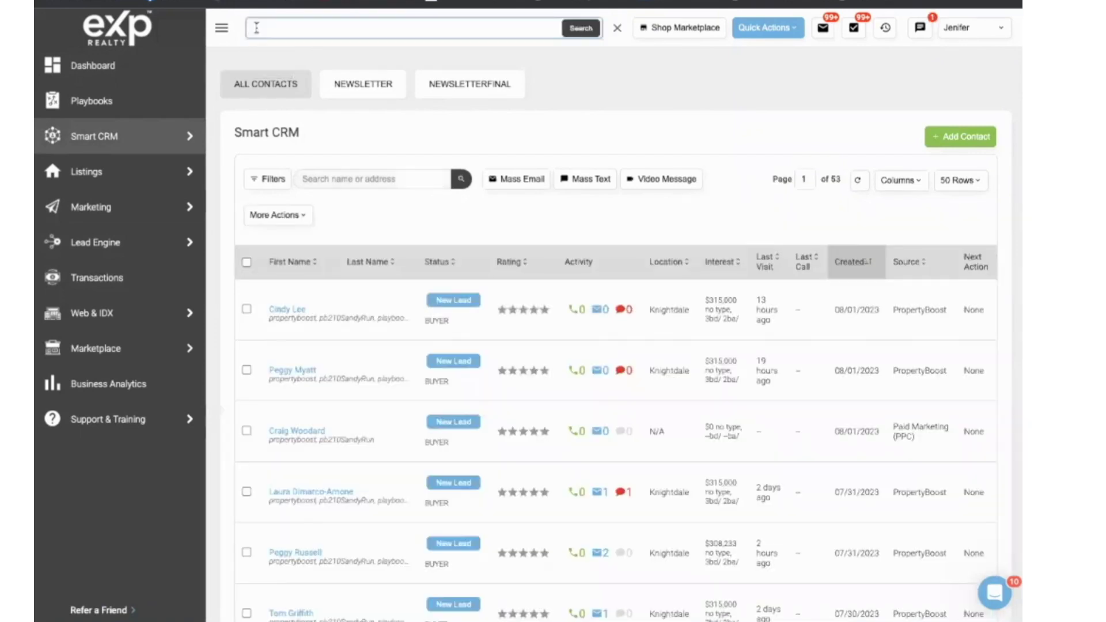
type("jenifere")
key("BackSpace")
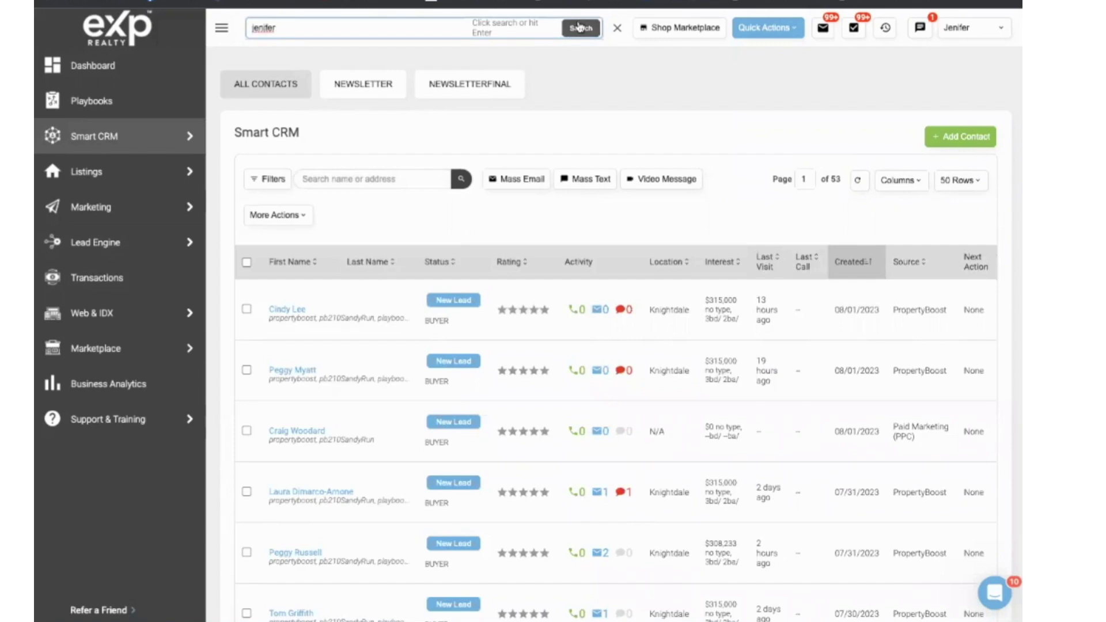
left_click(578, 27)
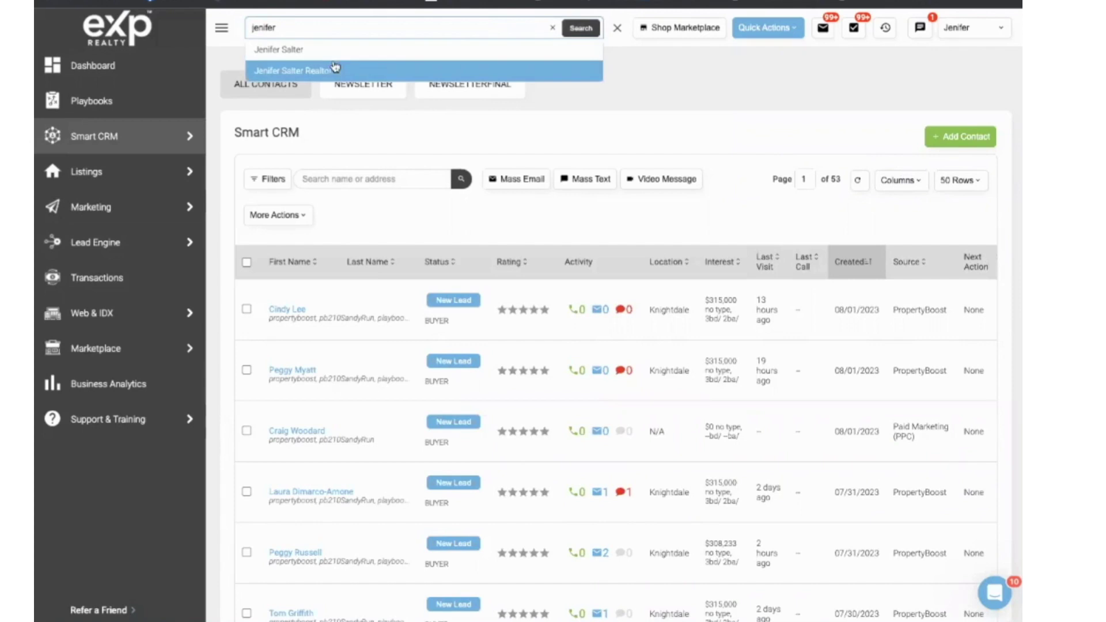
- Open the matching client's profile and show its More Actions list
left_click(335, 68)
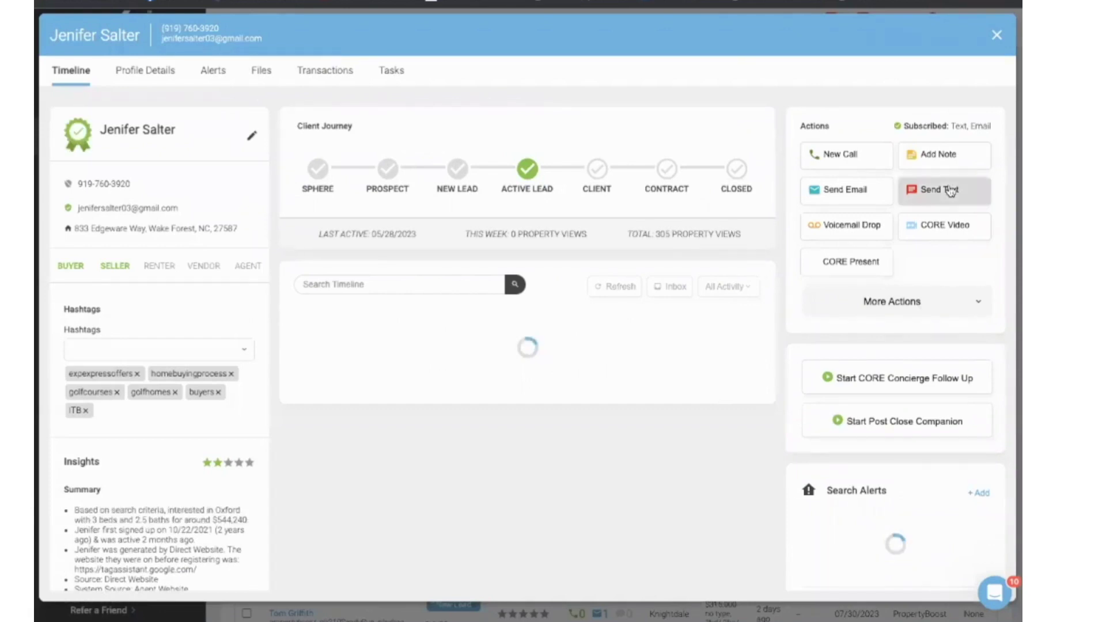
left_click(939, 305)
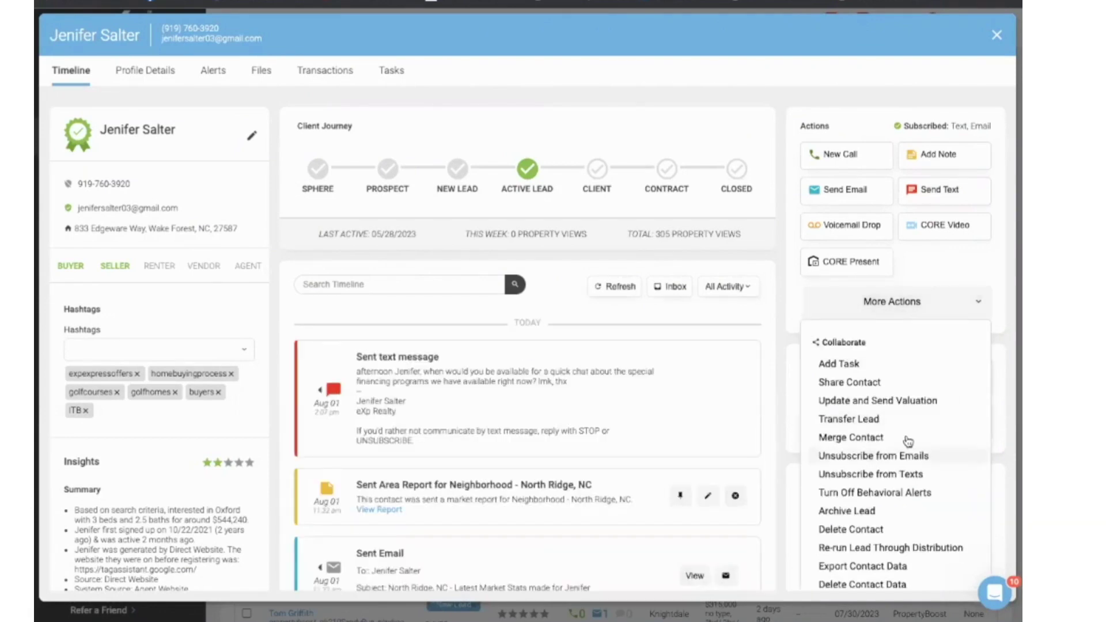
- Add a task for the contact due Aug 2, 2023 at 11:00 AM
left_click(843, 365)
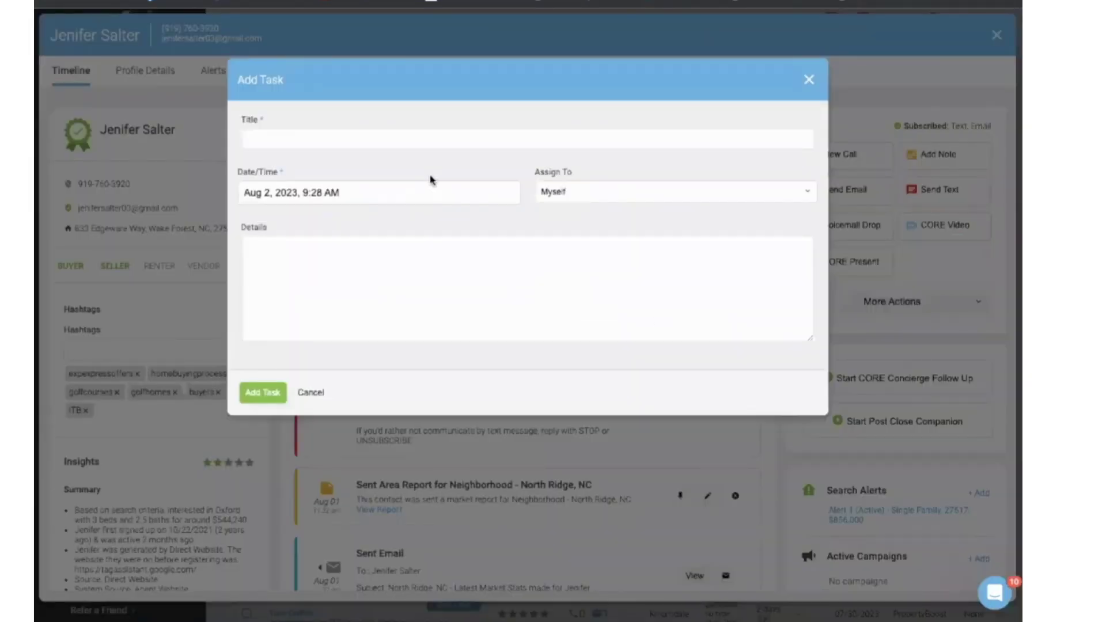
left_click(363, 190)
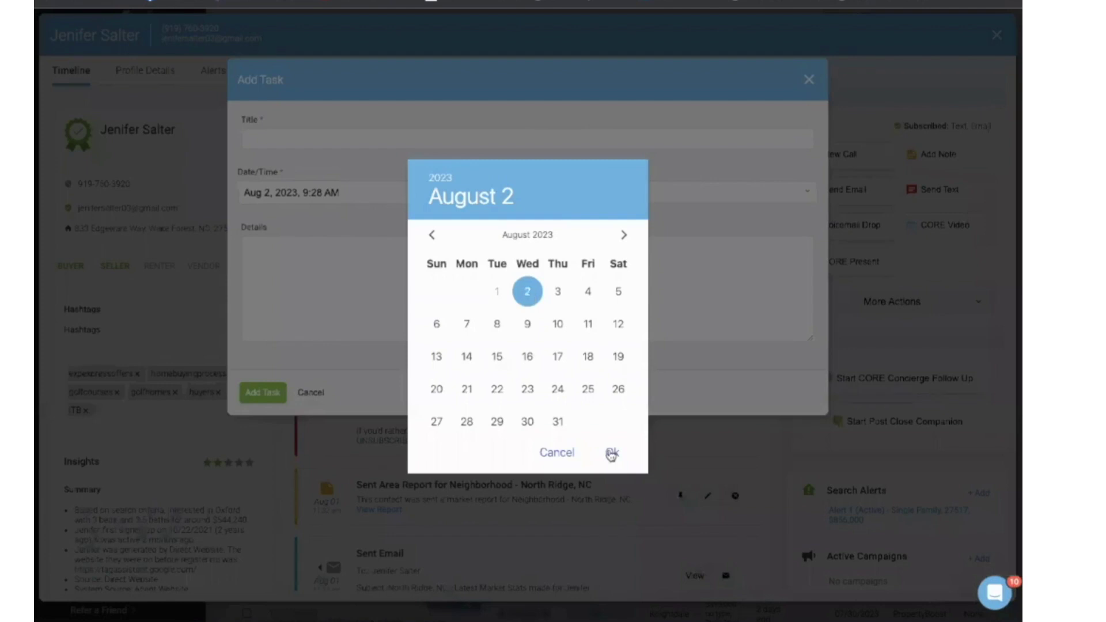
left_click(611, 453)
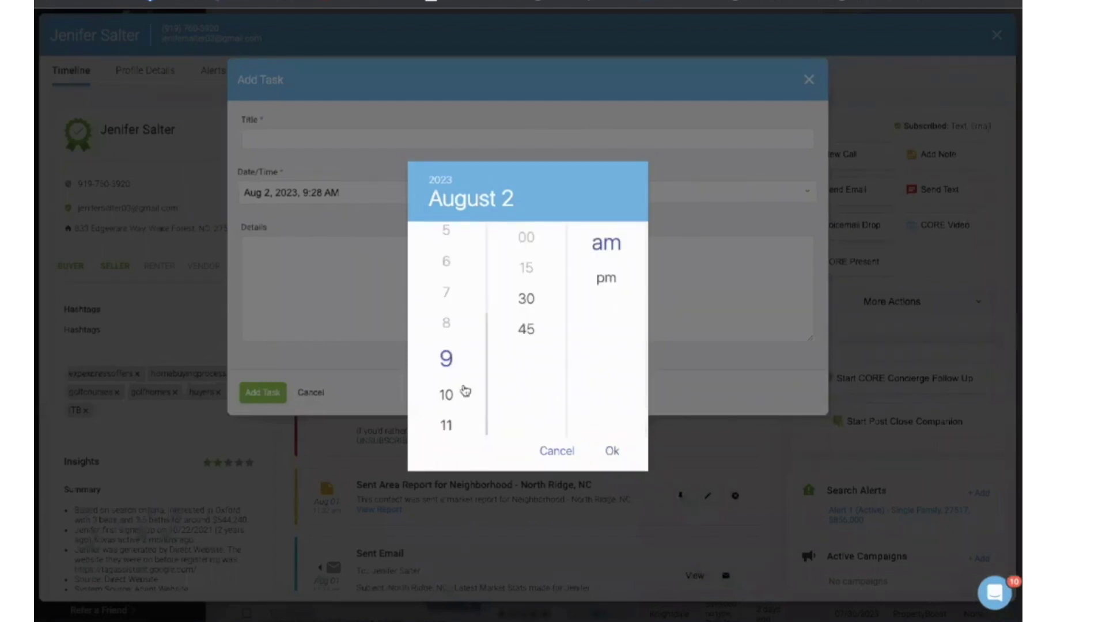
scroll(447, 425, "down", 1)
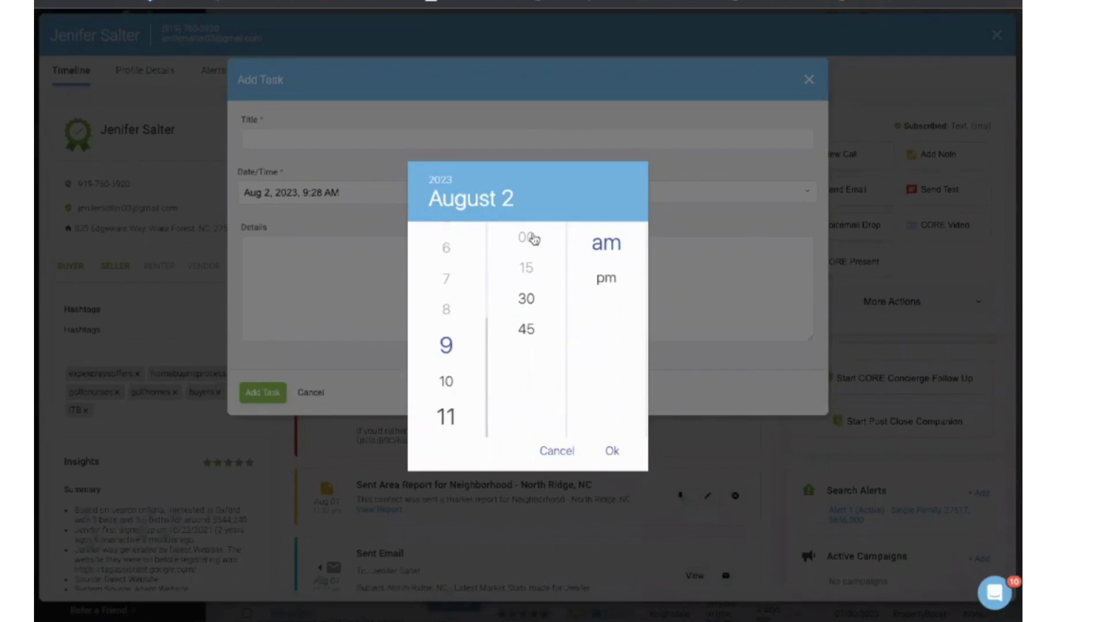
left_click(535, 239)
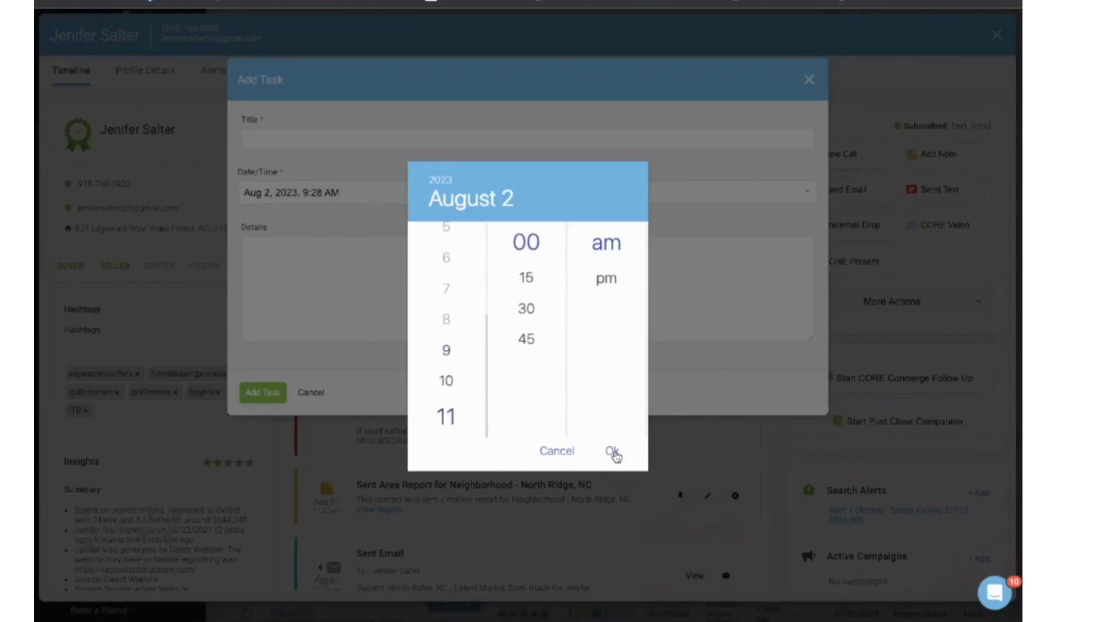
left_click(612, 452)
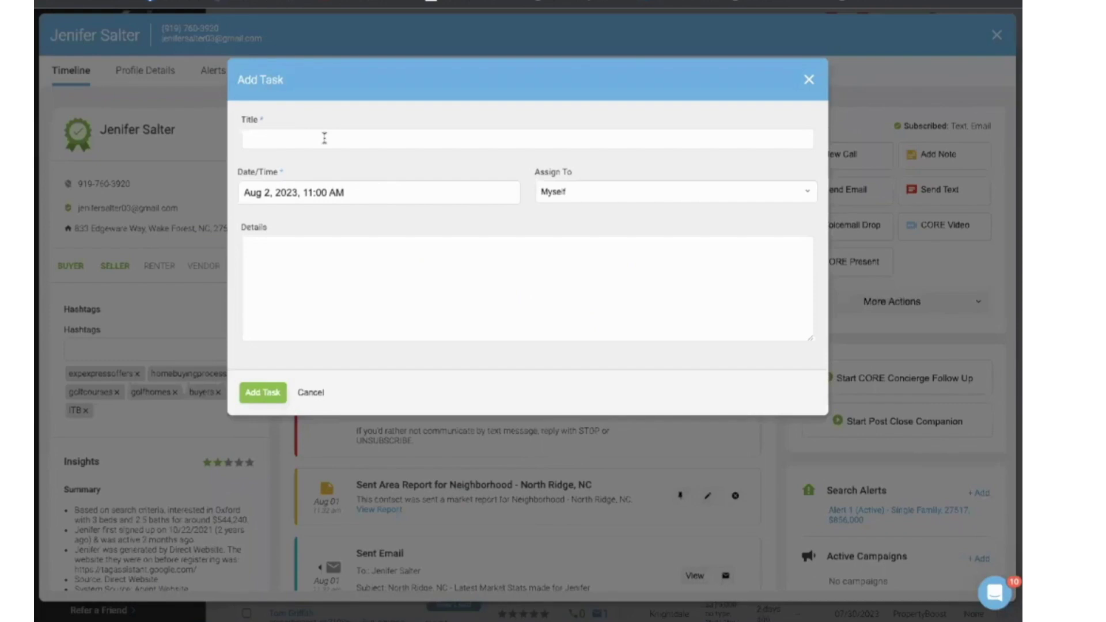
- Title the task 'call to ask about cma report' with details 'set appt'
left_click(324, 138)
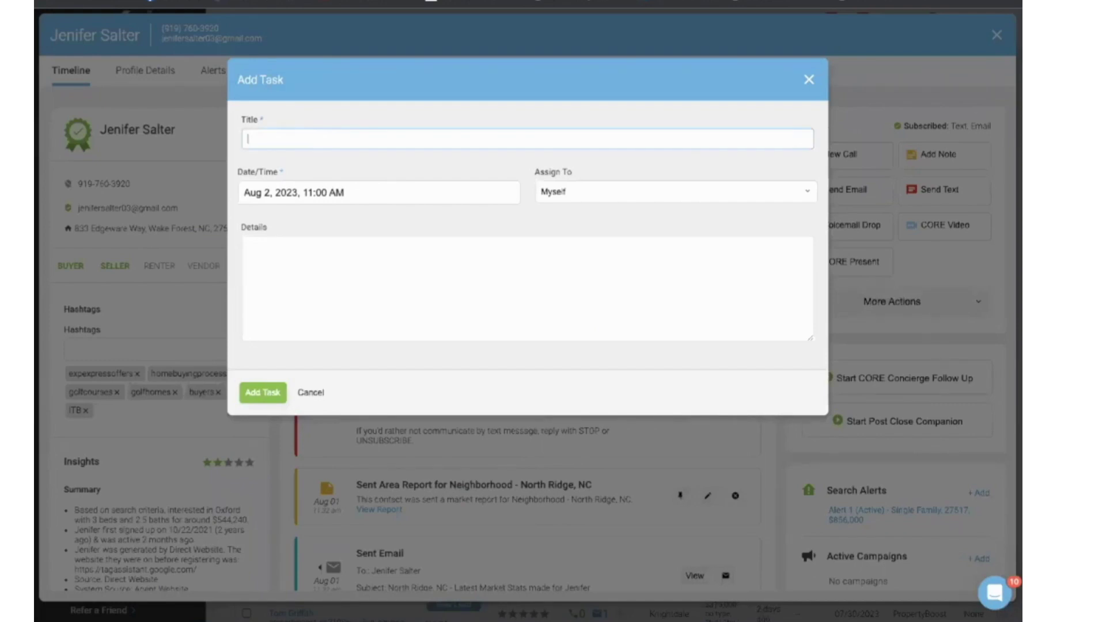
type("call to ask about cma report")
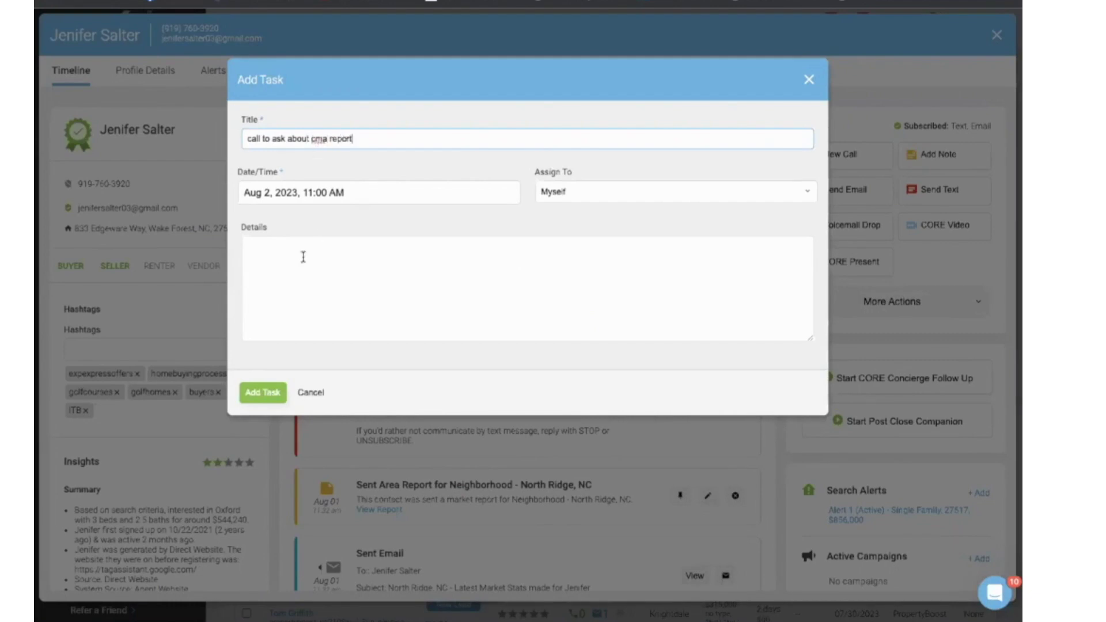
left_click(303, 257)
type("se")
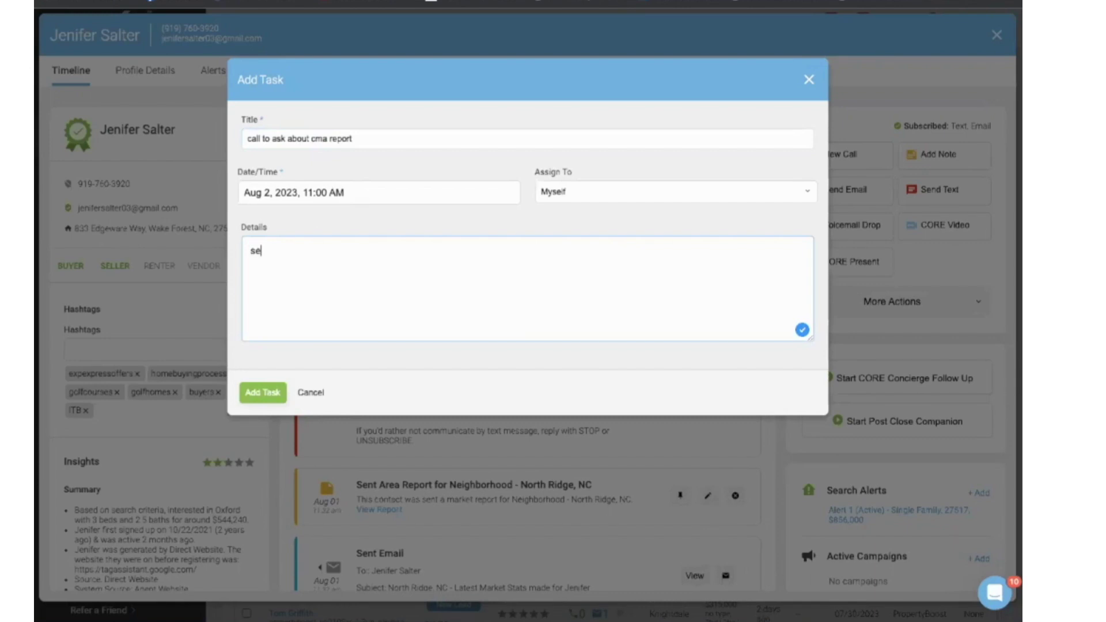
type("t appt")
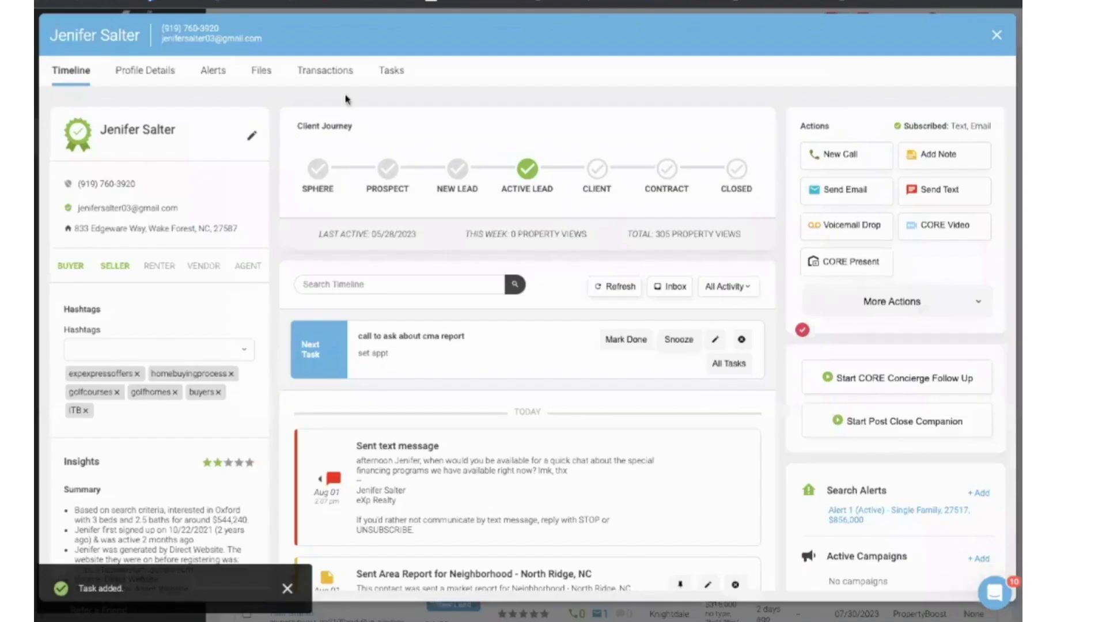
- Close the contact record and return to the main Dashboard
left_click(996, 39)
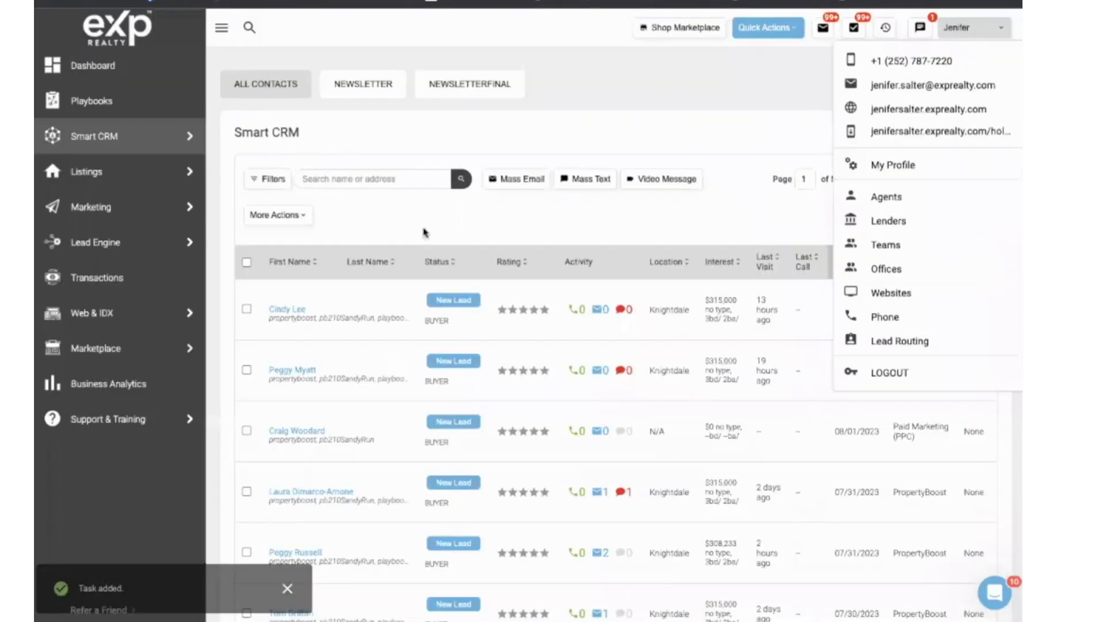
left_click(114, 70)
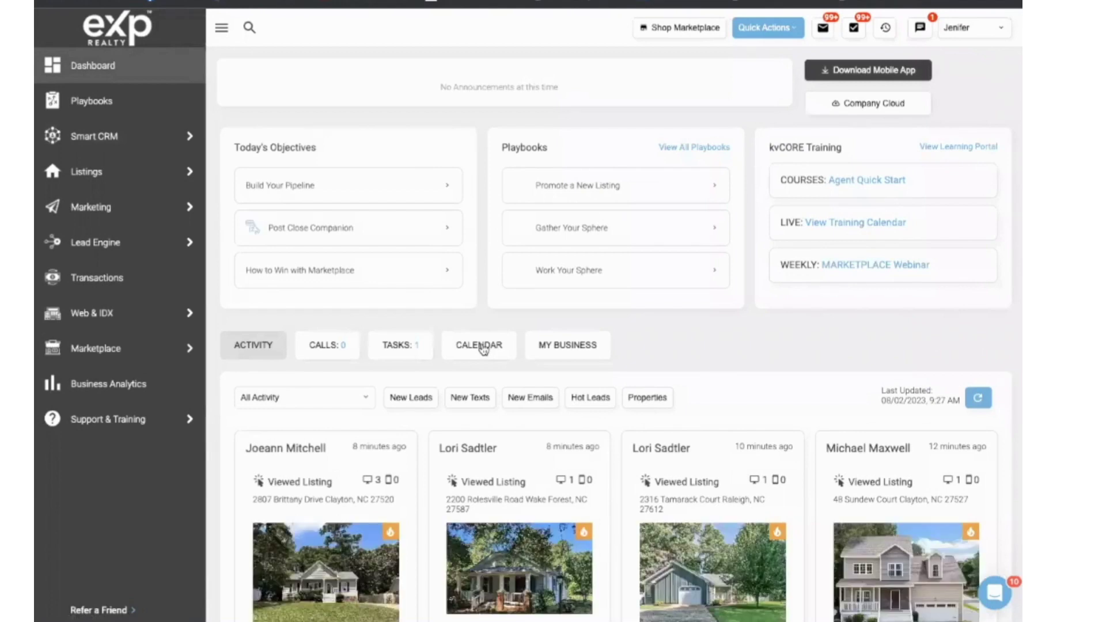
- Show the dashboard Google Calendar and open the Aug 2, 11am 'call to ask about cma report' event
left_click(481, 346)
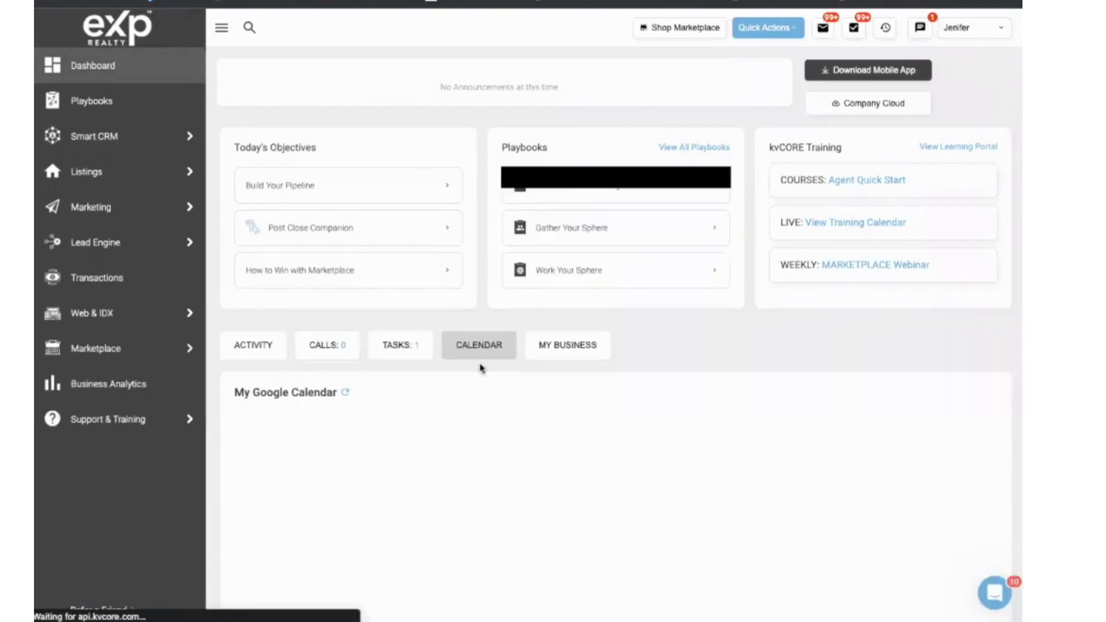
scroll(480, 368, "down", 3)
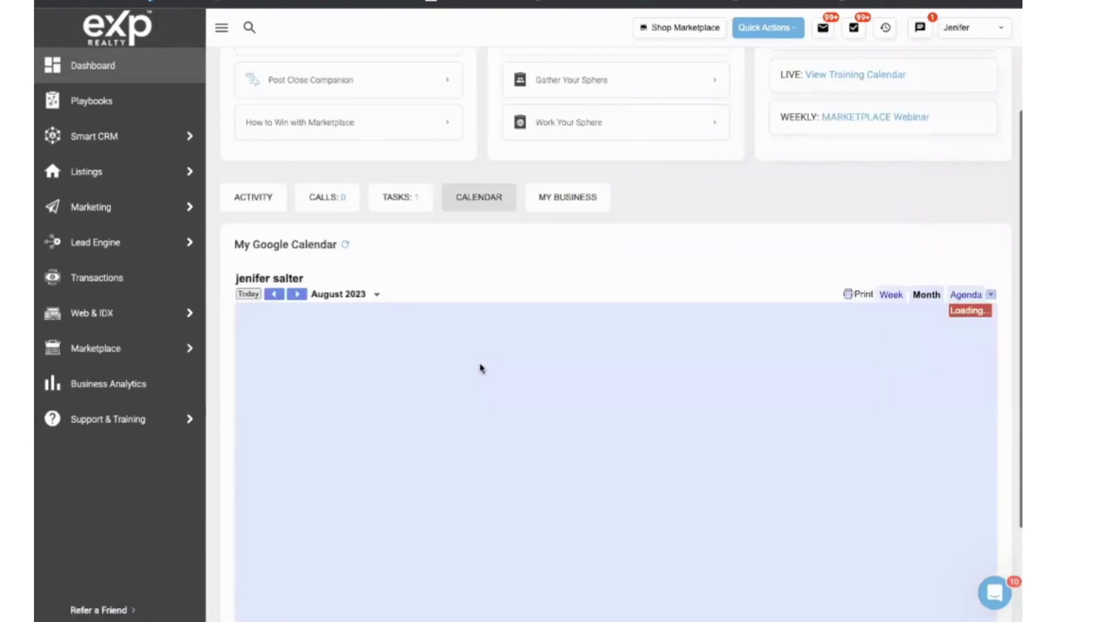
scroll(481, 369, "down", 1)
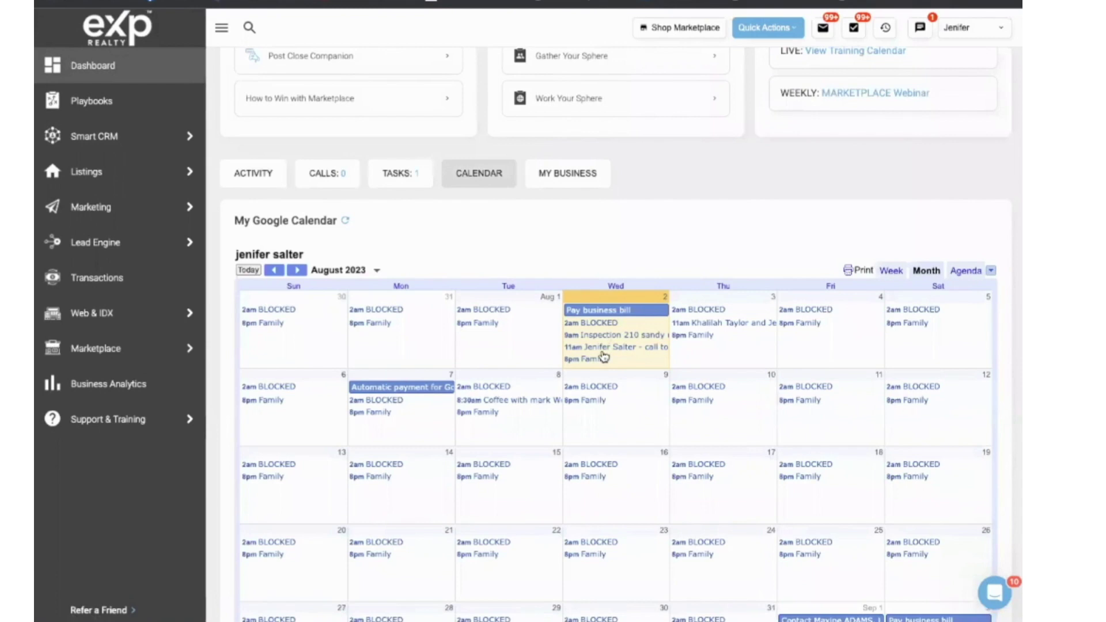
left_click(655, 348)
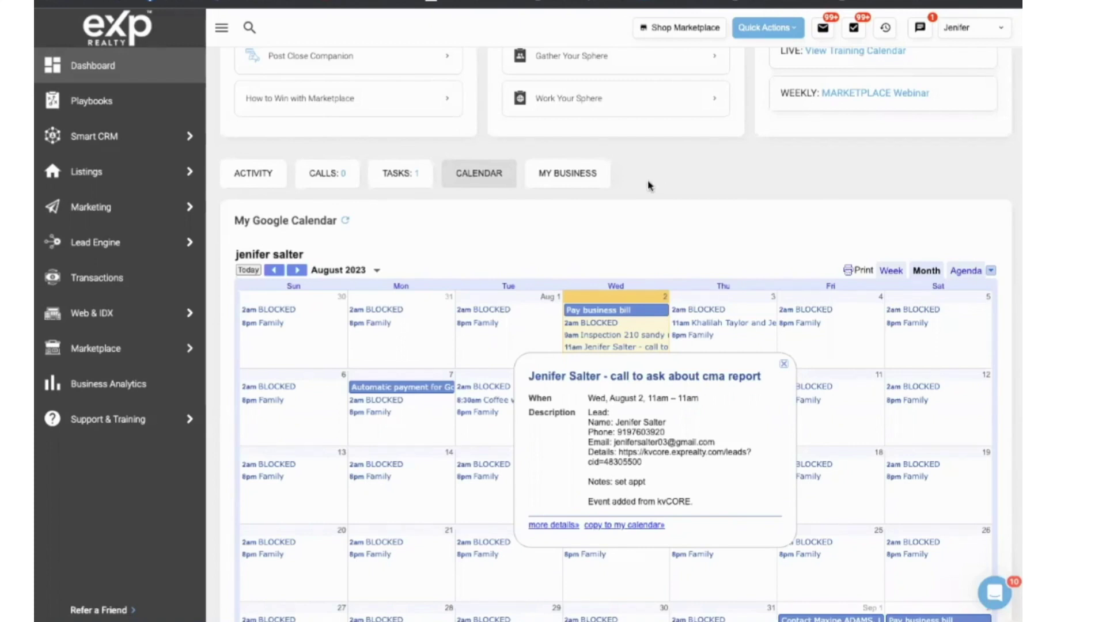
- Go to Marketing > Smart Campaigns and scroll My Campaigns to find Seller Campaign 2023
left_click(563, 176)
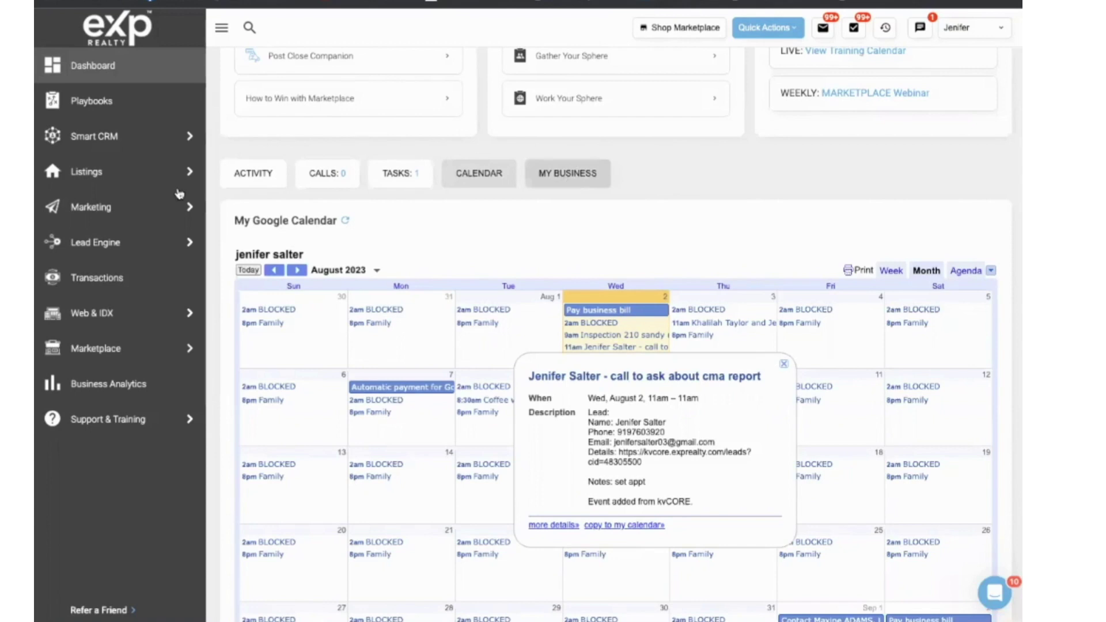
left_click(162, 213)
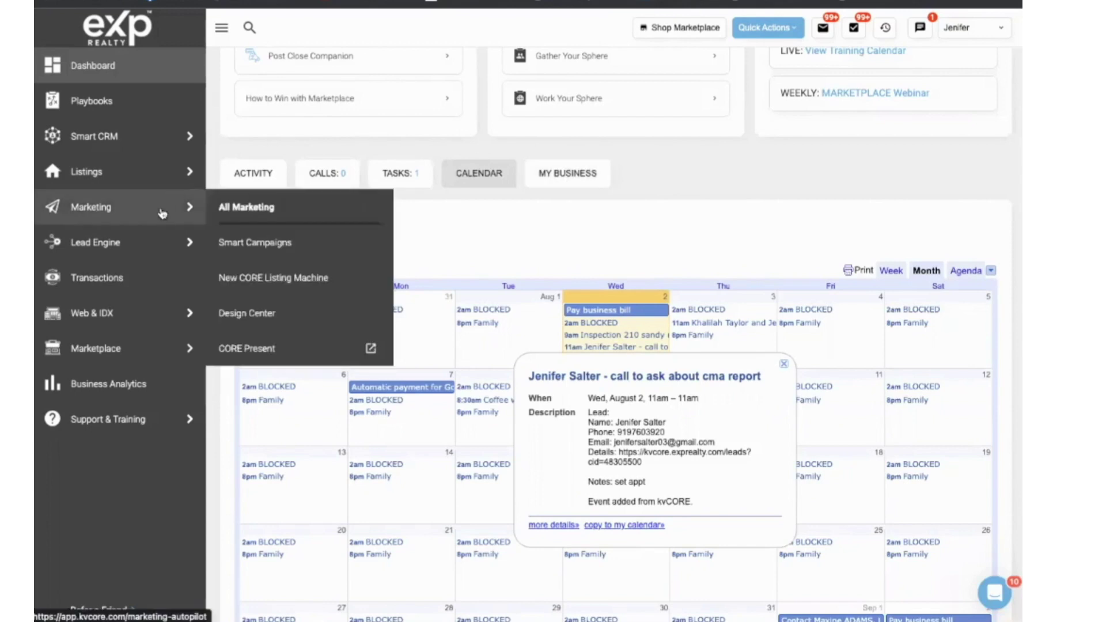
left_click(238, 244)
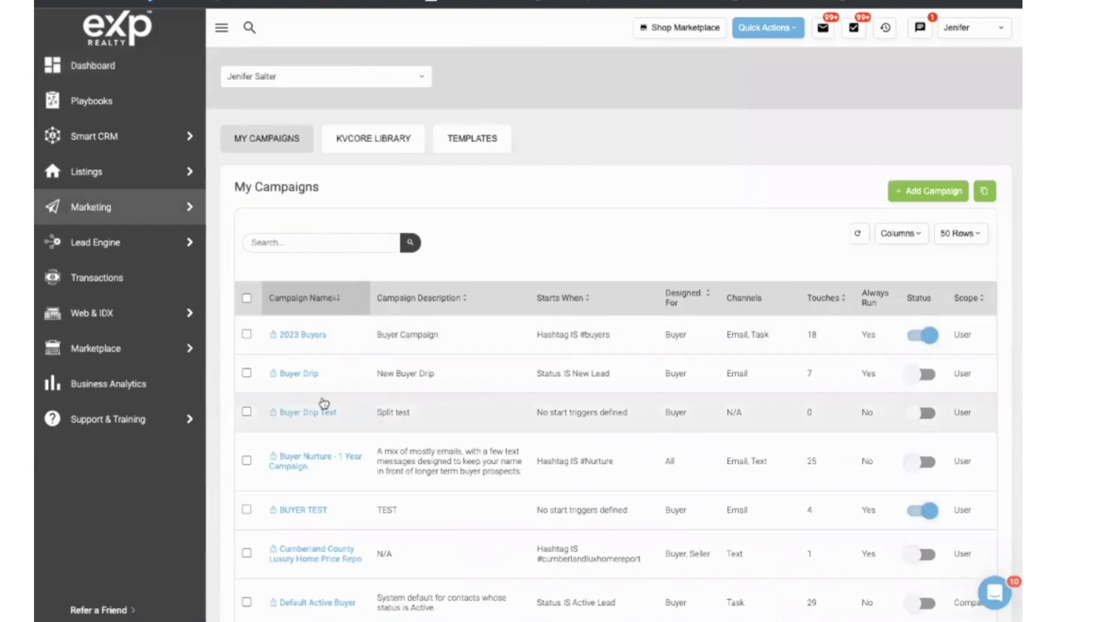
scroll(324, 403, "down", 3)
scroll(324, 403, "down", 3)
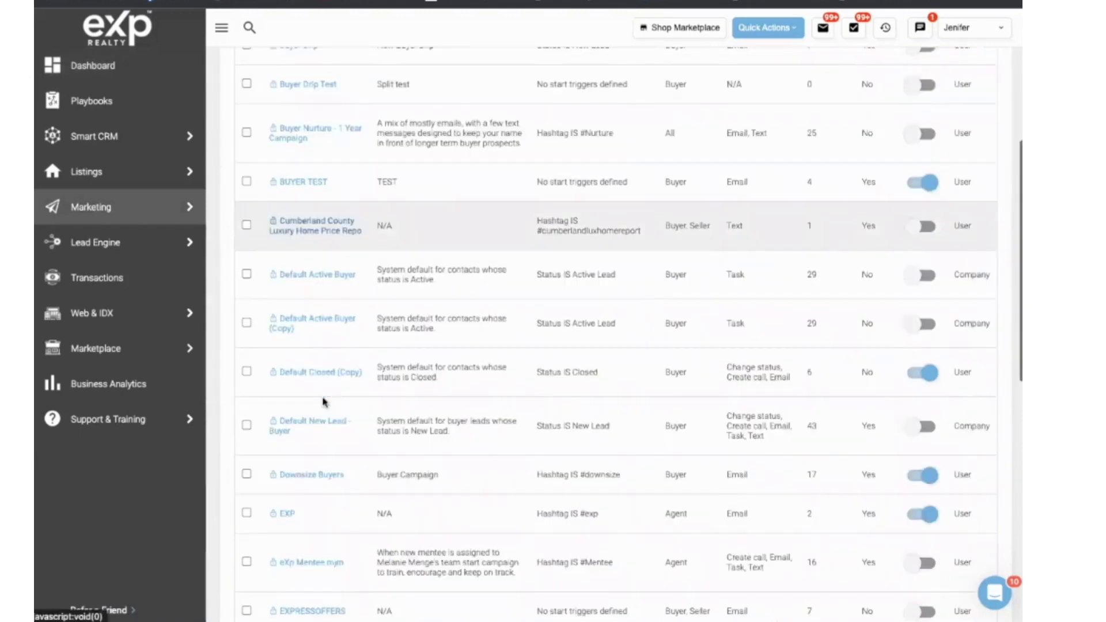
scroll(325, 402, "down", 3)
scroll(324, 402, "up", 3)
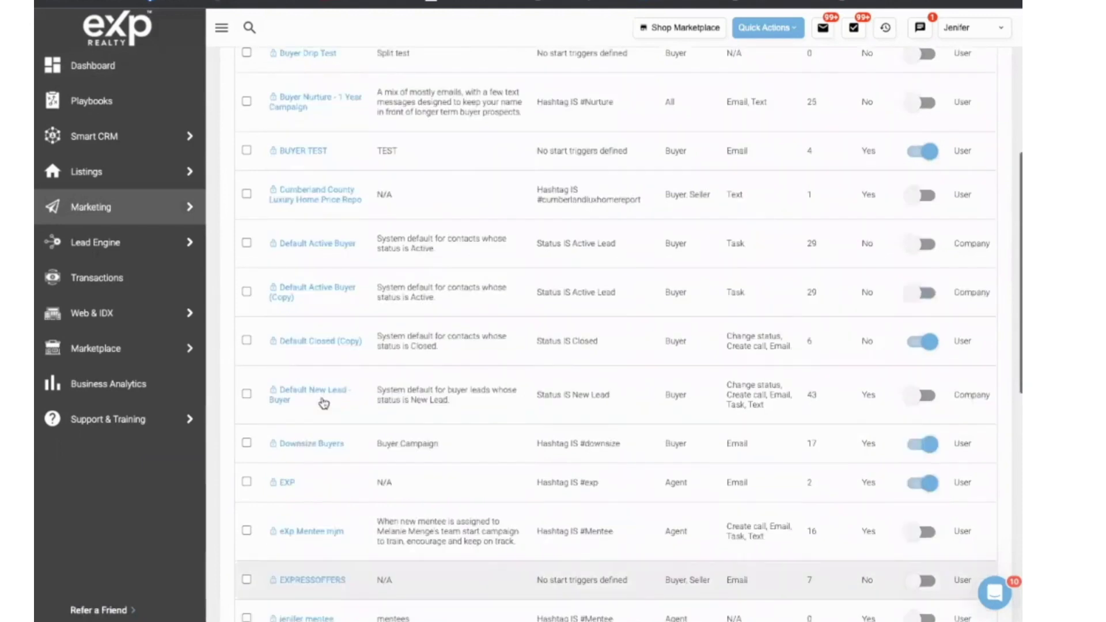
scroll(324, 403, "up", 2)
scroll(324, 403, "up", 2)
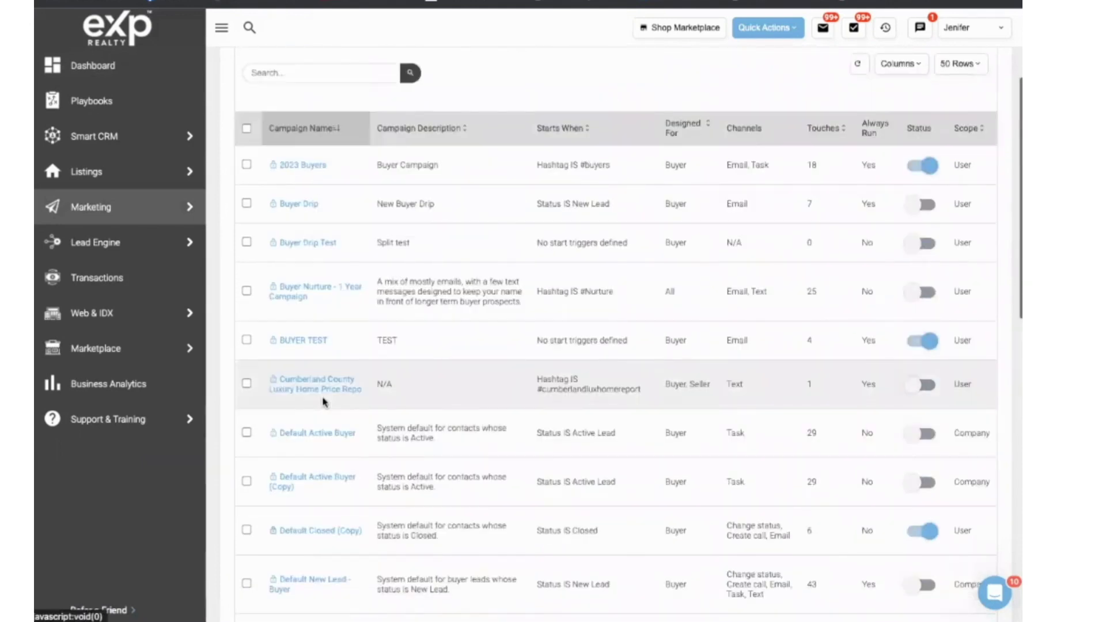
scroll(324, 403, "down", 1)
scroll(324, 403, "down", 4)
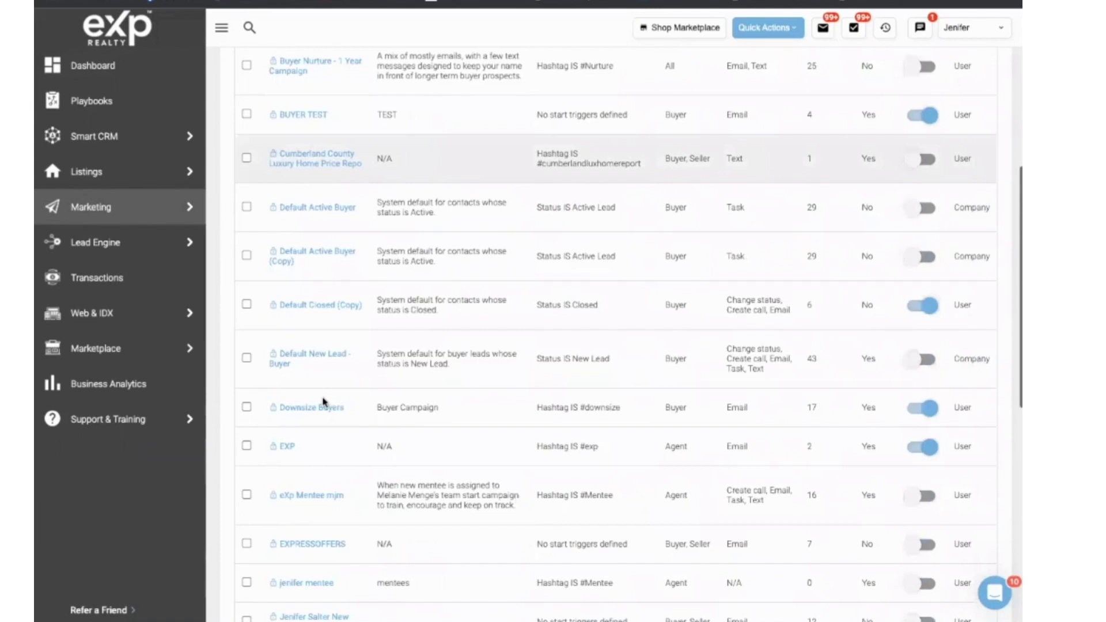
scroll(324, 402, "down", 1)
scroll(324, 403, "down", 3)
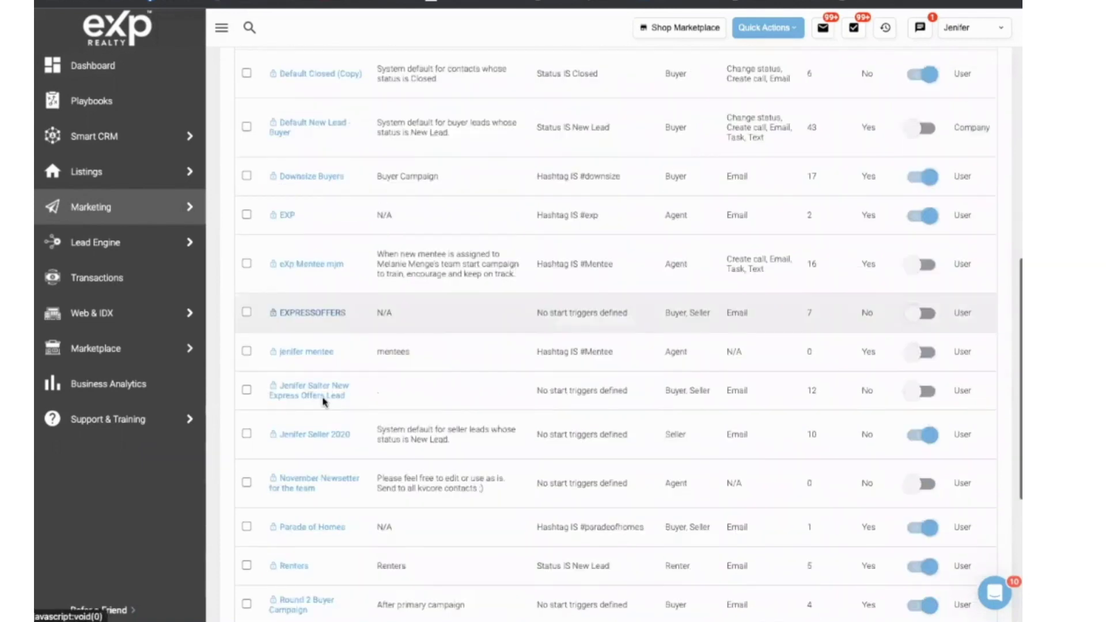
scroll(324, 401, "down", 1)
scroll(324, 401, "down", 1)
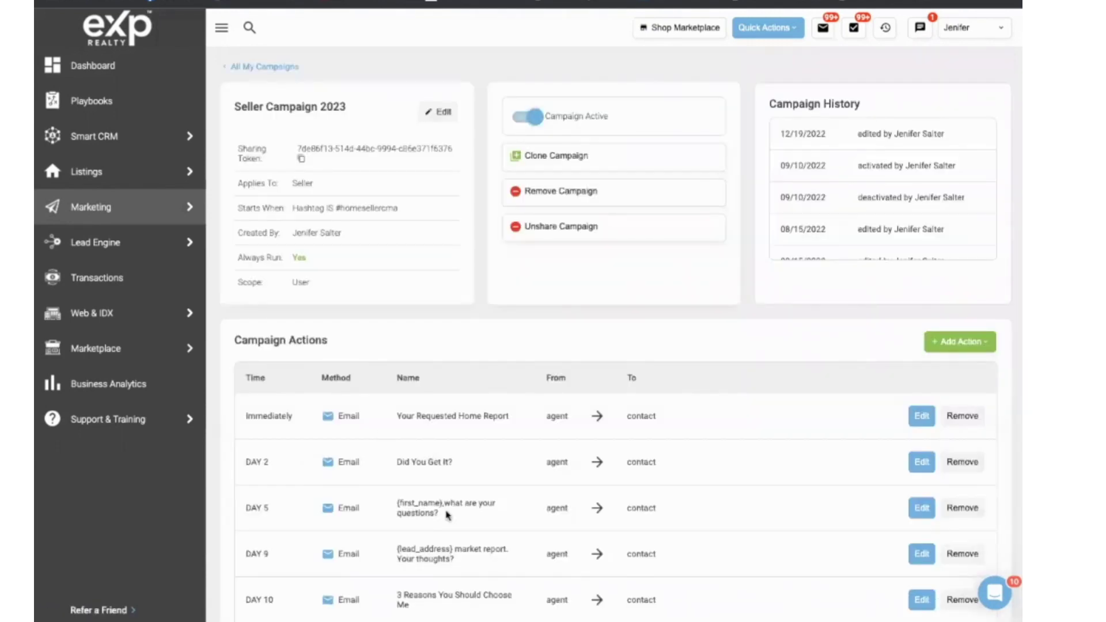
- Scroll down to Seller Campaign 2023's Campaign Actions table
scroll(448, 514, "down", 3)
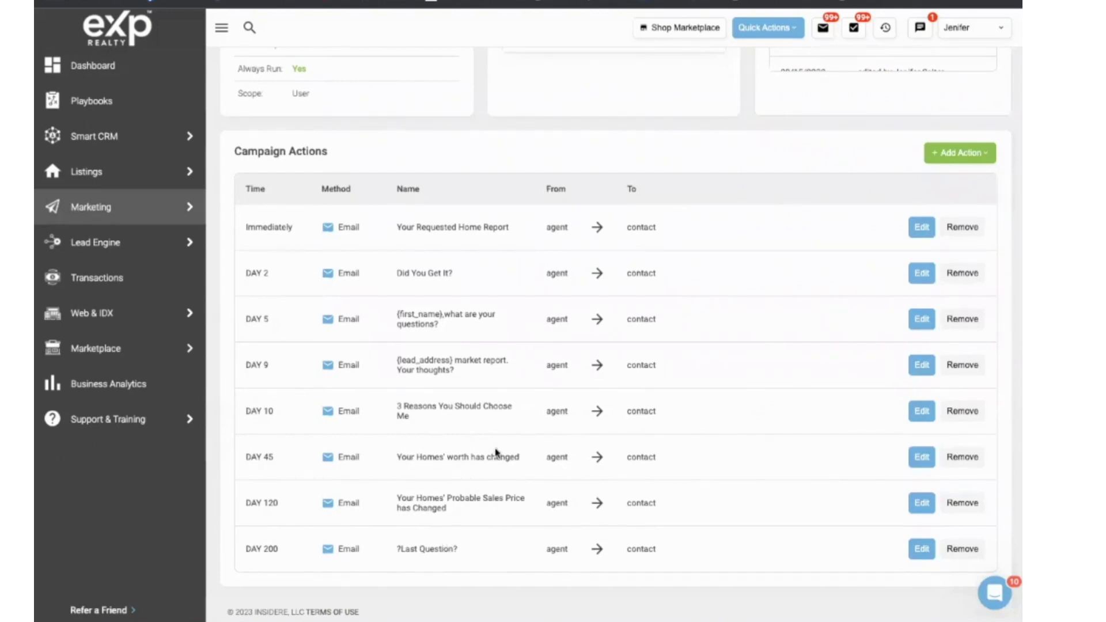
- Add a task action with template 'call about cma report' and content 'try to schedule the appt.'
left_click(938, 159)
left_click(950, 221)
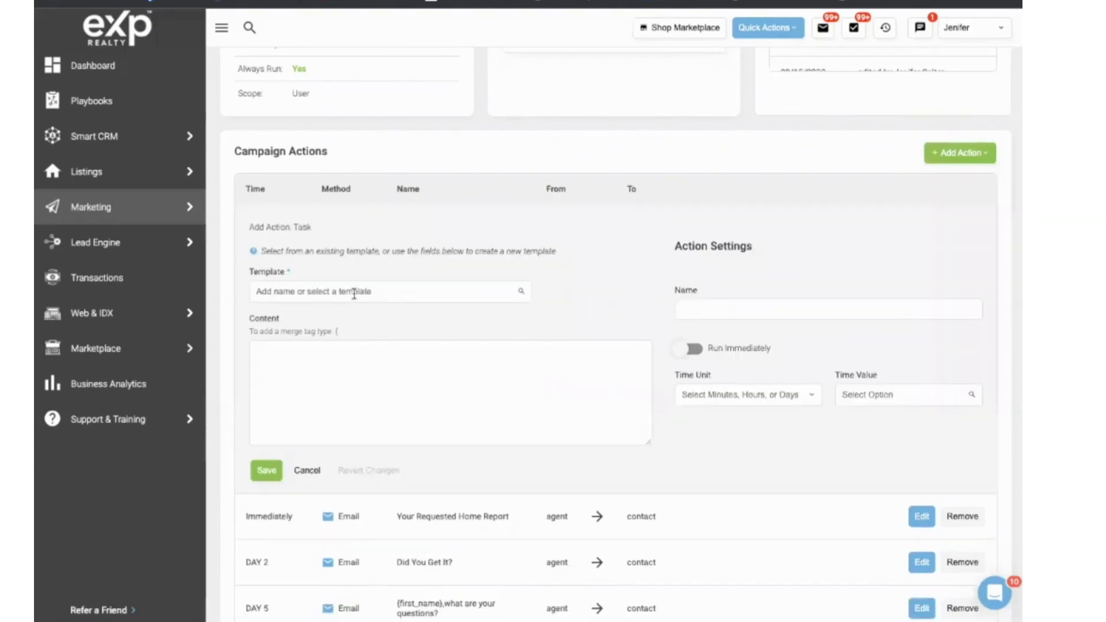
left_click(353, 292)
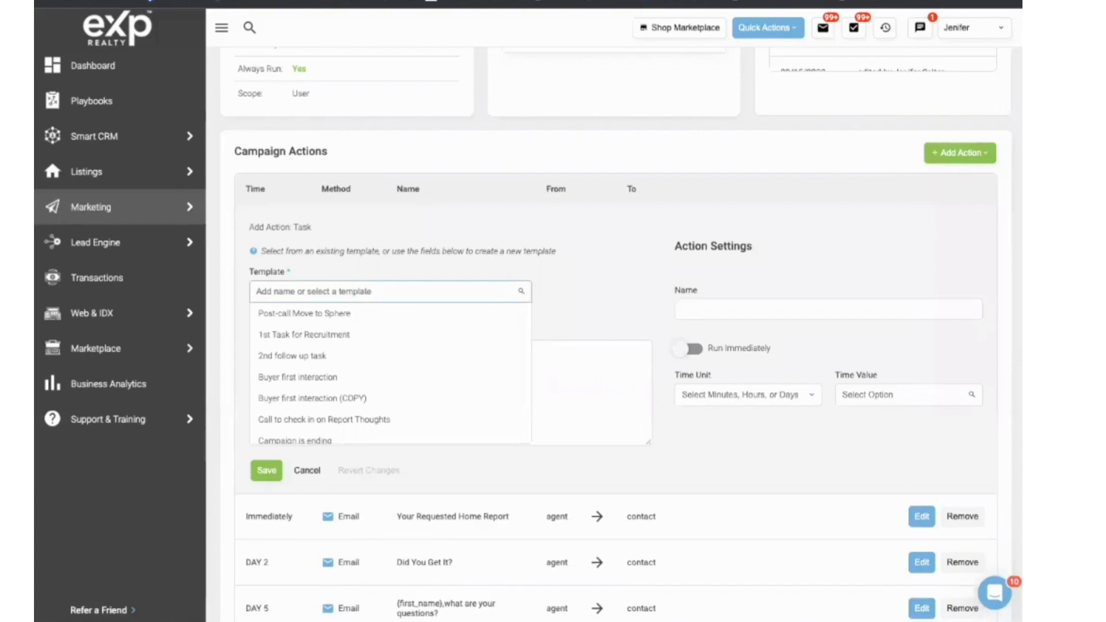
type("call abo")
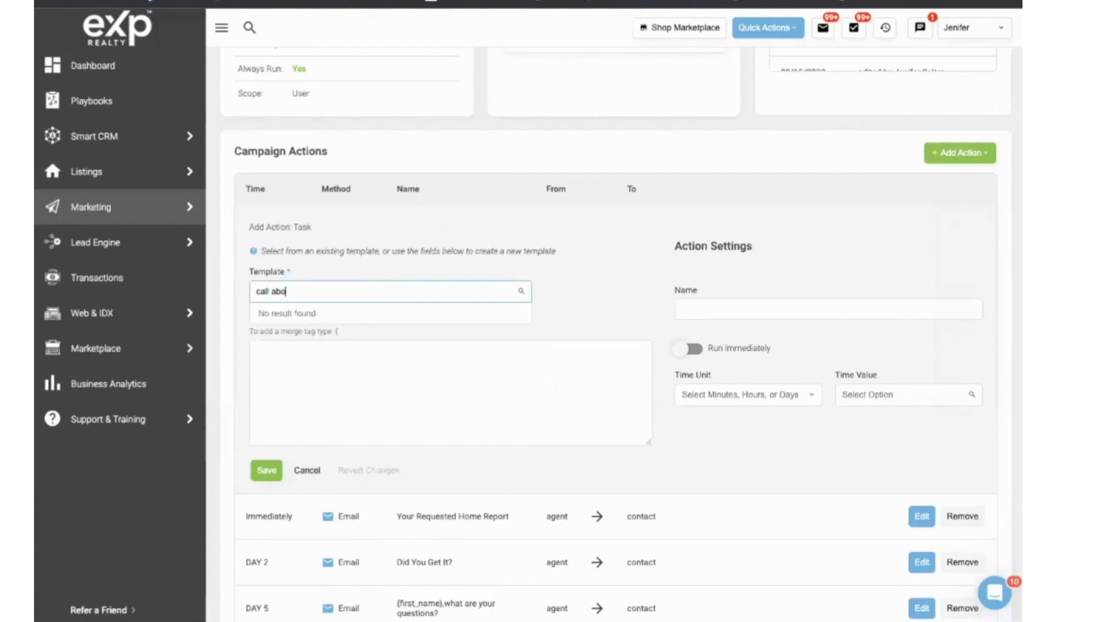
type("ut cma report")
left_click(323, 381)
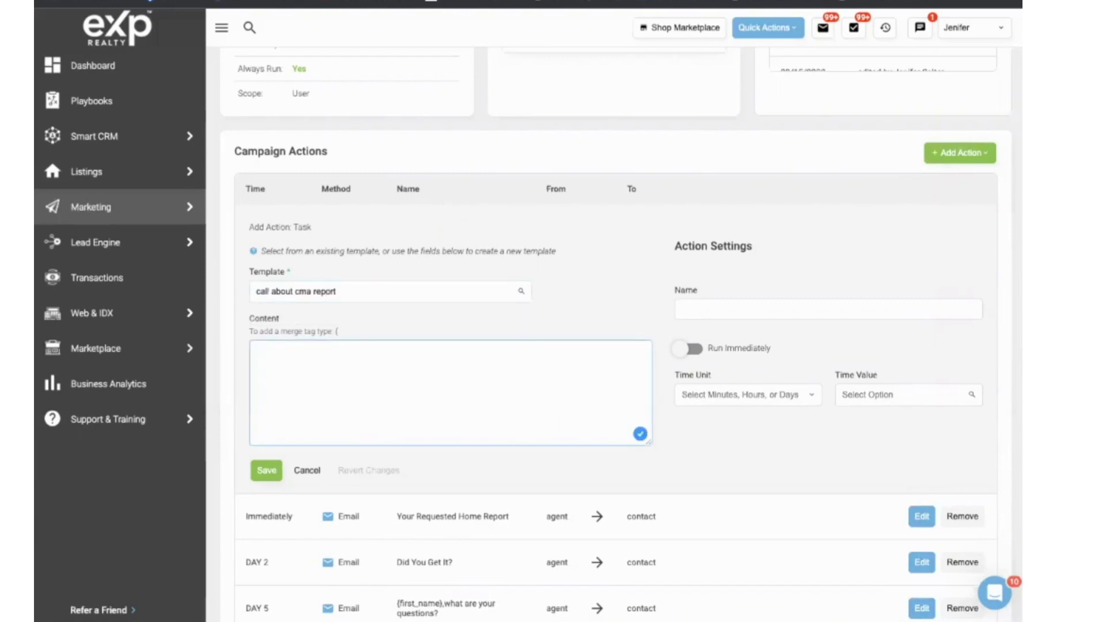
type("try to sc")
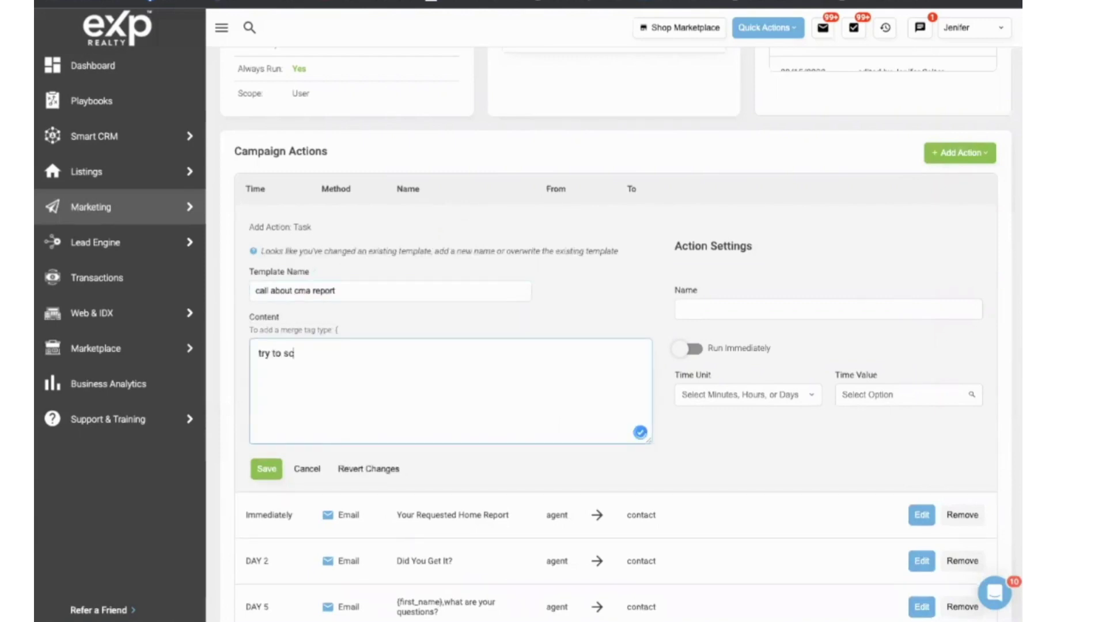
type("hedule the appt.")
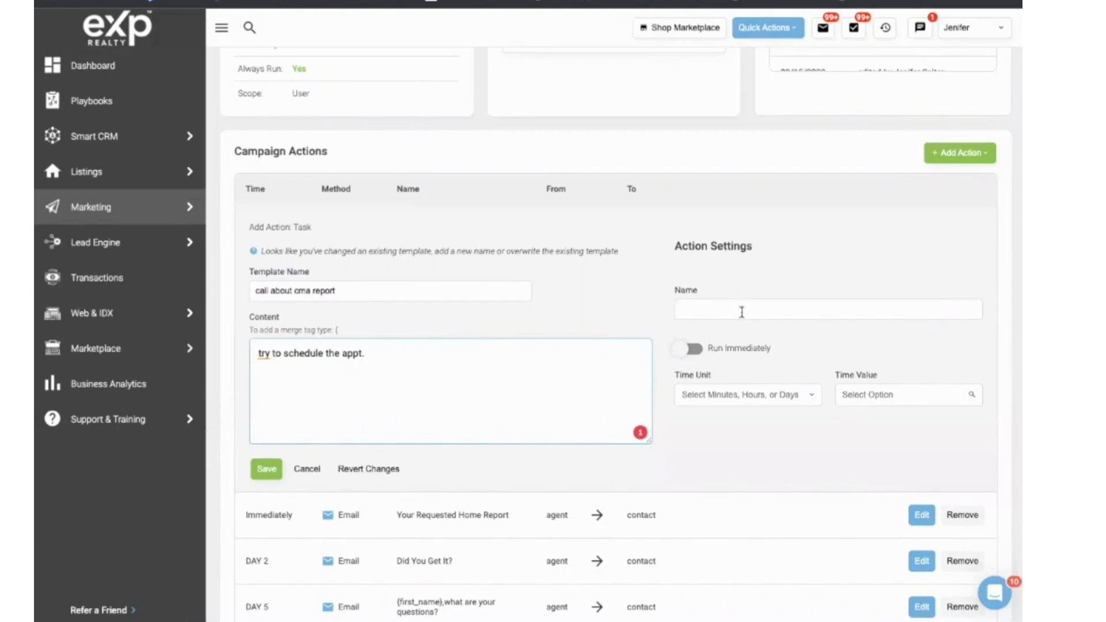
- Name the action 'call about cma report', schedule it for 4 Days, and save
left_click(361, 290)
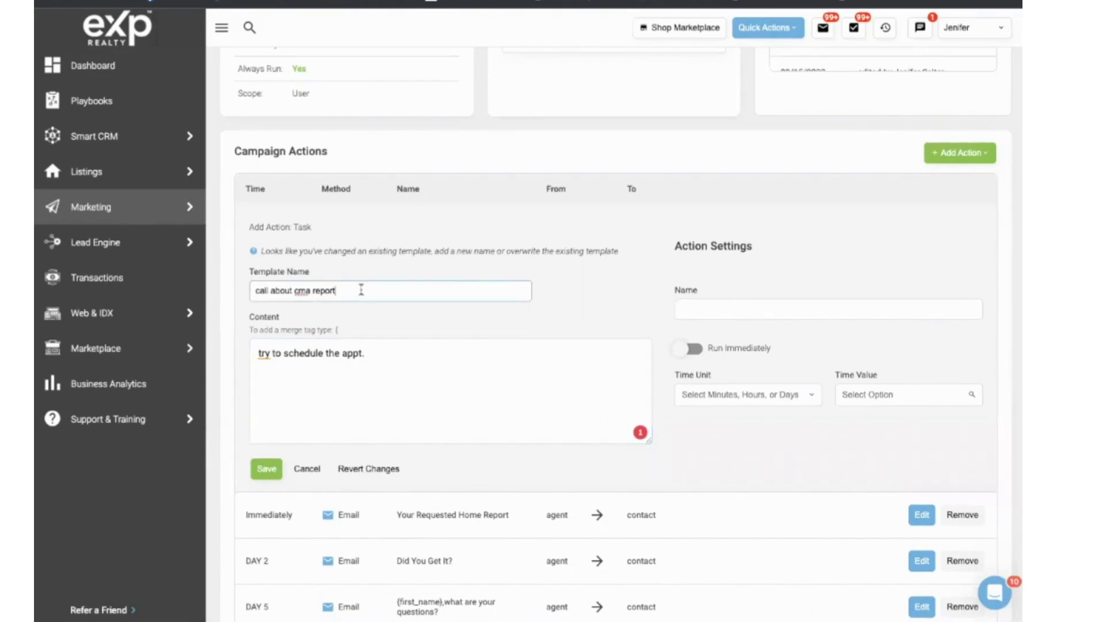
key("ctrl+a")
key("ctrl+c")
left_click(771, 311)
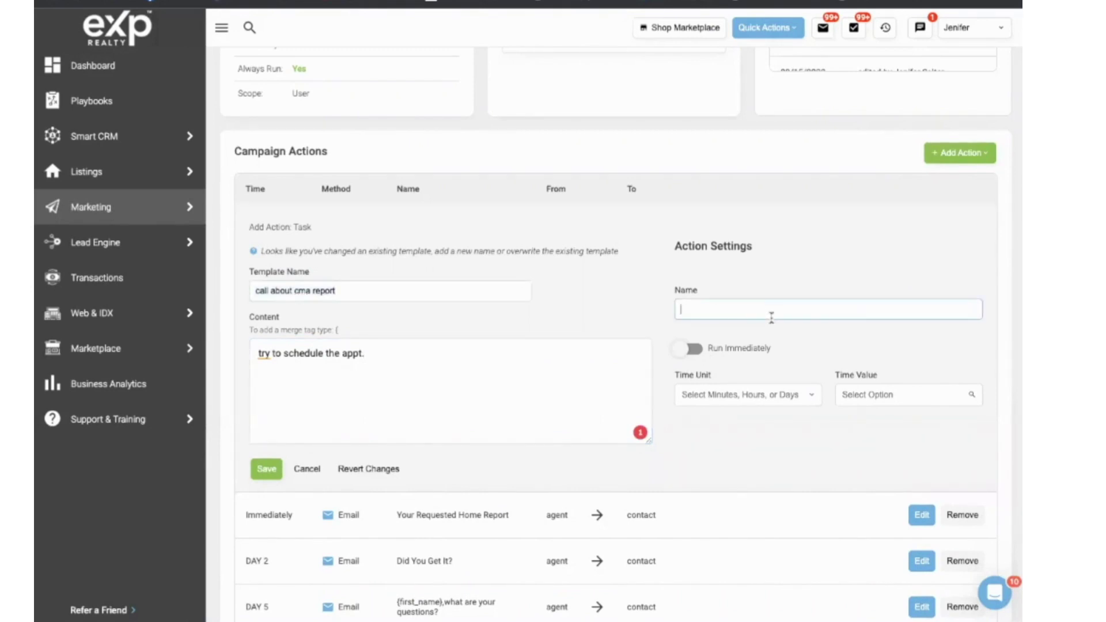
key("ctrl+v")
left_click(795, 396)
left_click(711, 457)
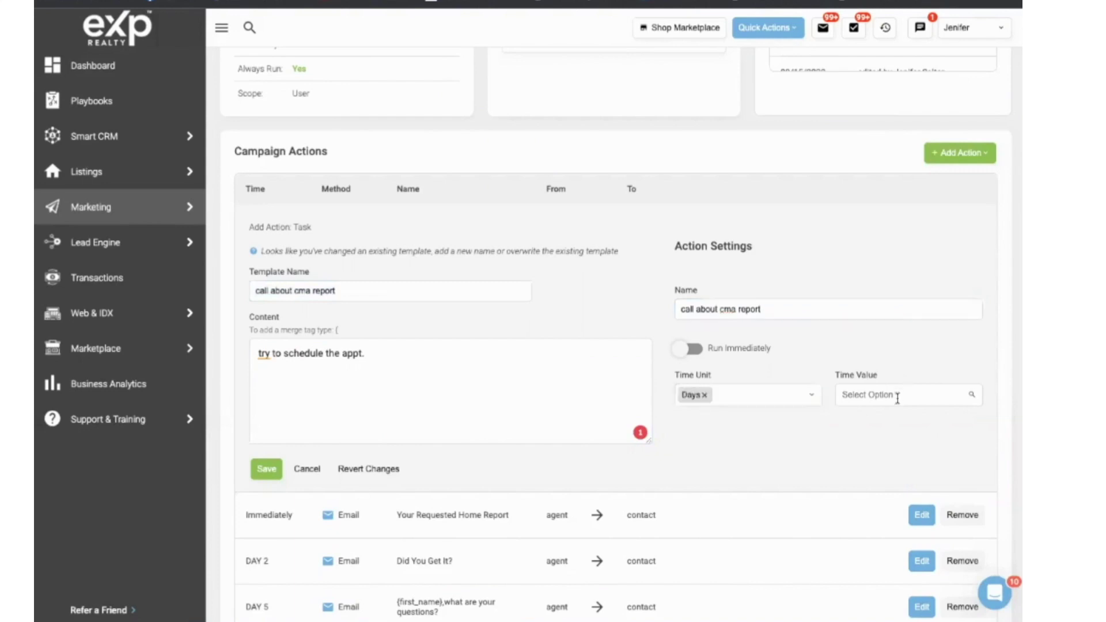
left_click(862, 396)
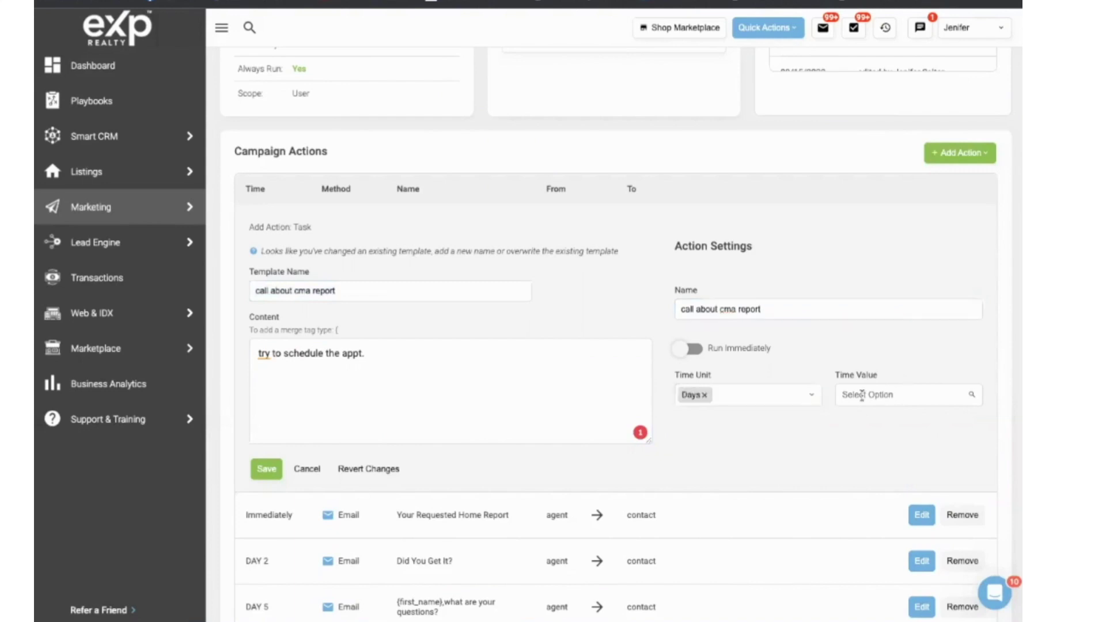
left_click(854, 481)
left_click(273, 471)
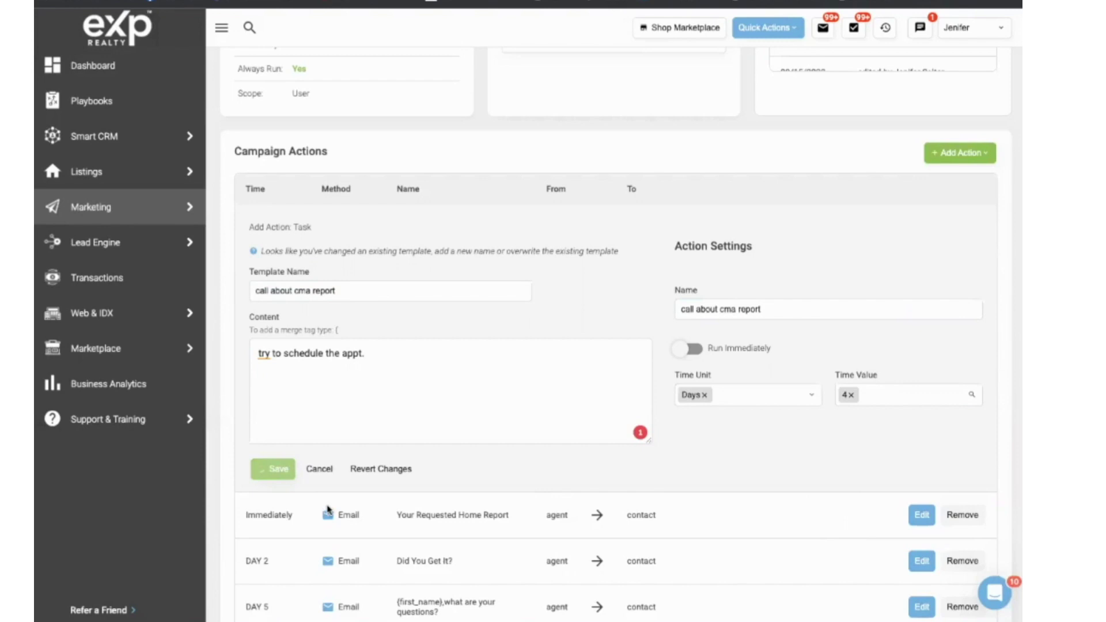